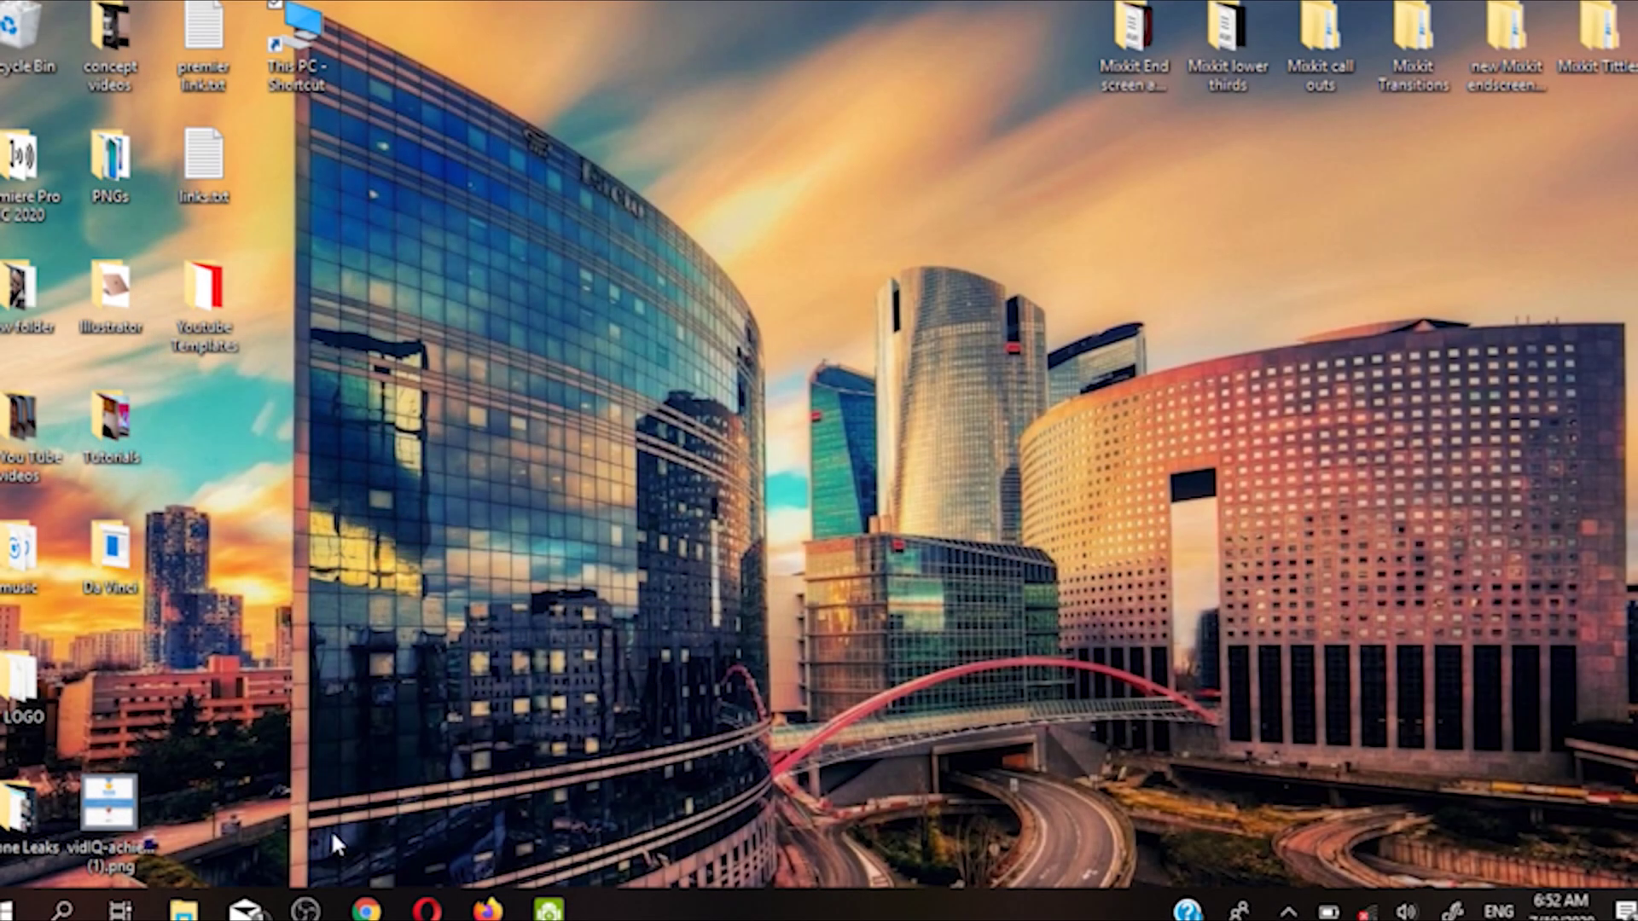
# Step: Open the management console for This PC from File Explorer and show Disk Management
pyautogui.click(183, 910)
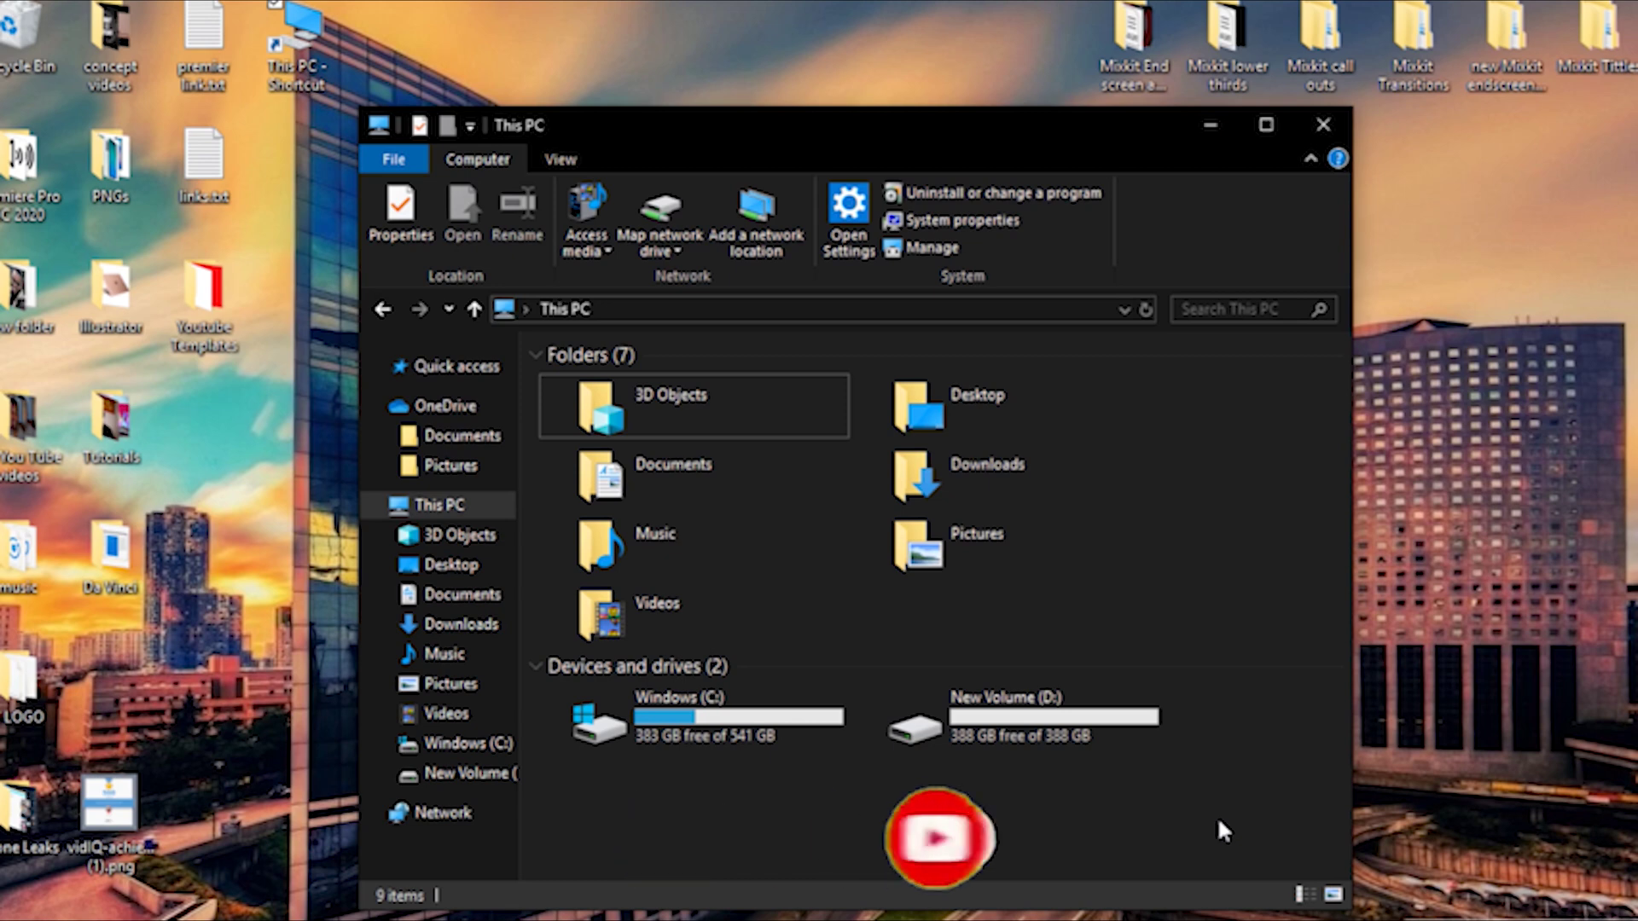
pyautogui.click(1211, 128)
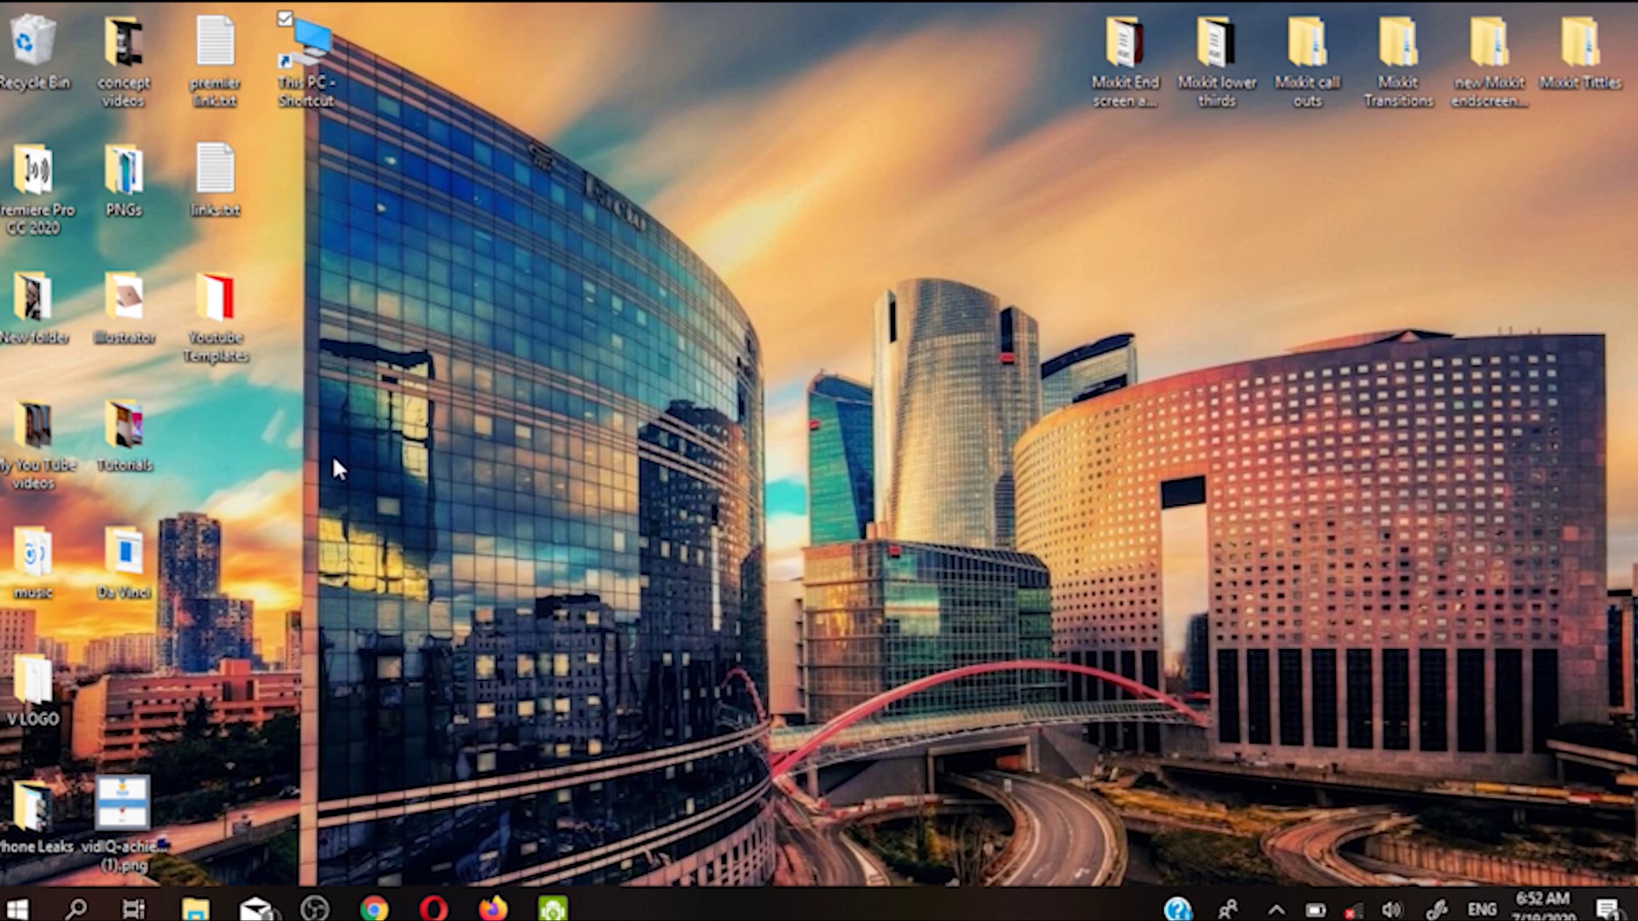
pyautogui.click(195, 908)
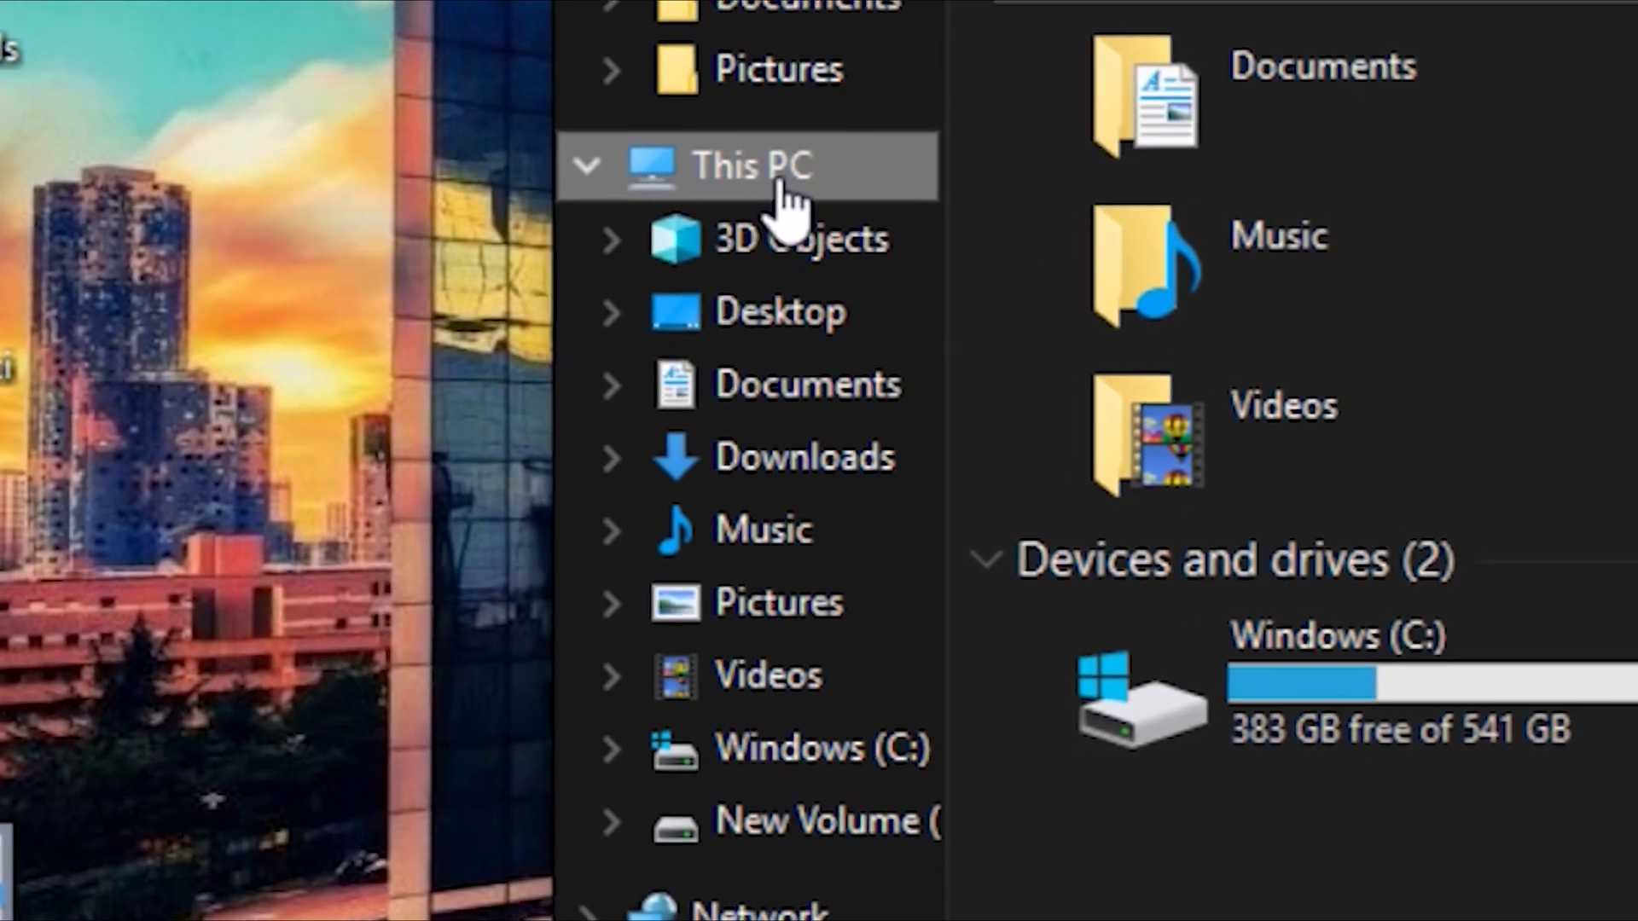
pyautogui.rightClick(778, 181)
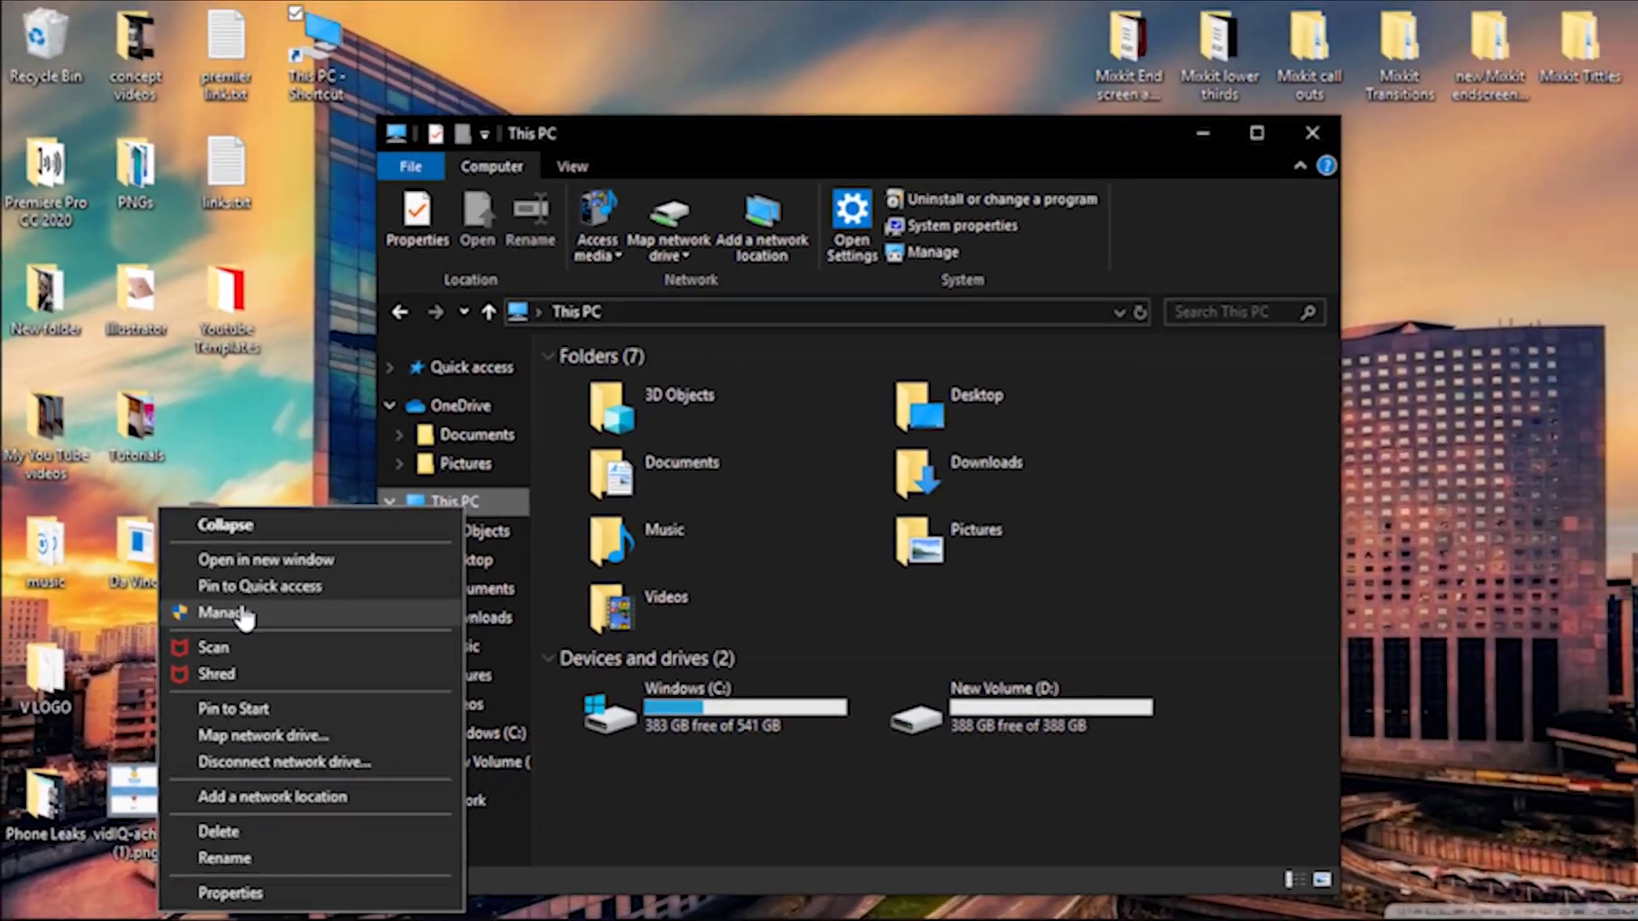
pyautogui.click(222, 613)
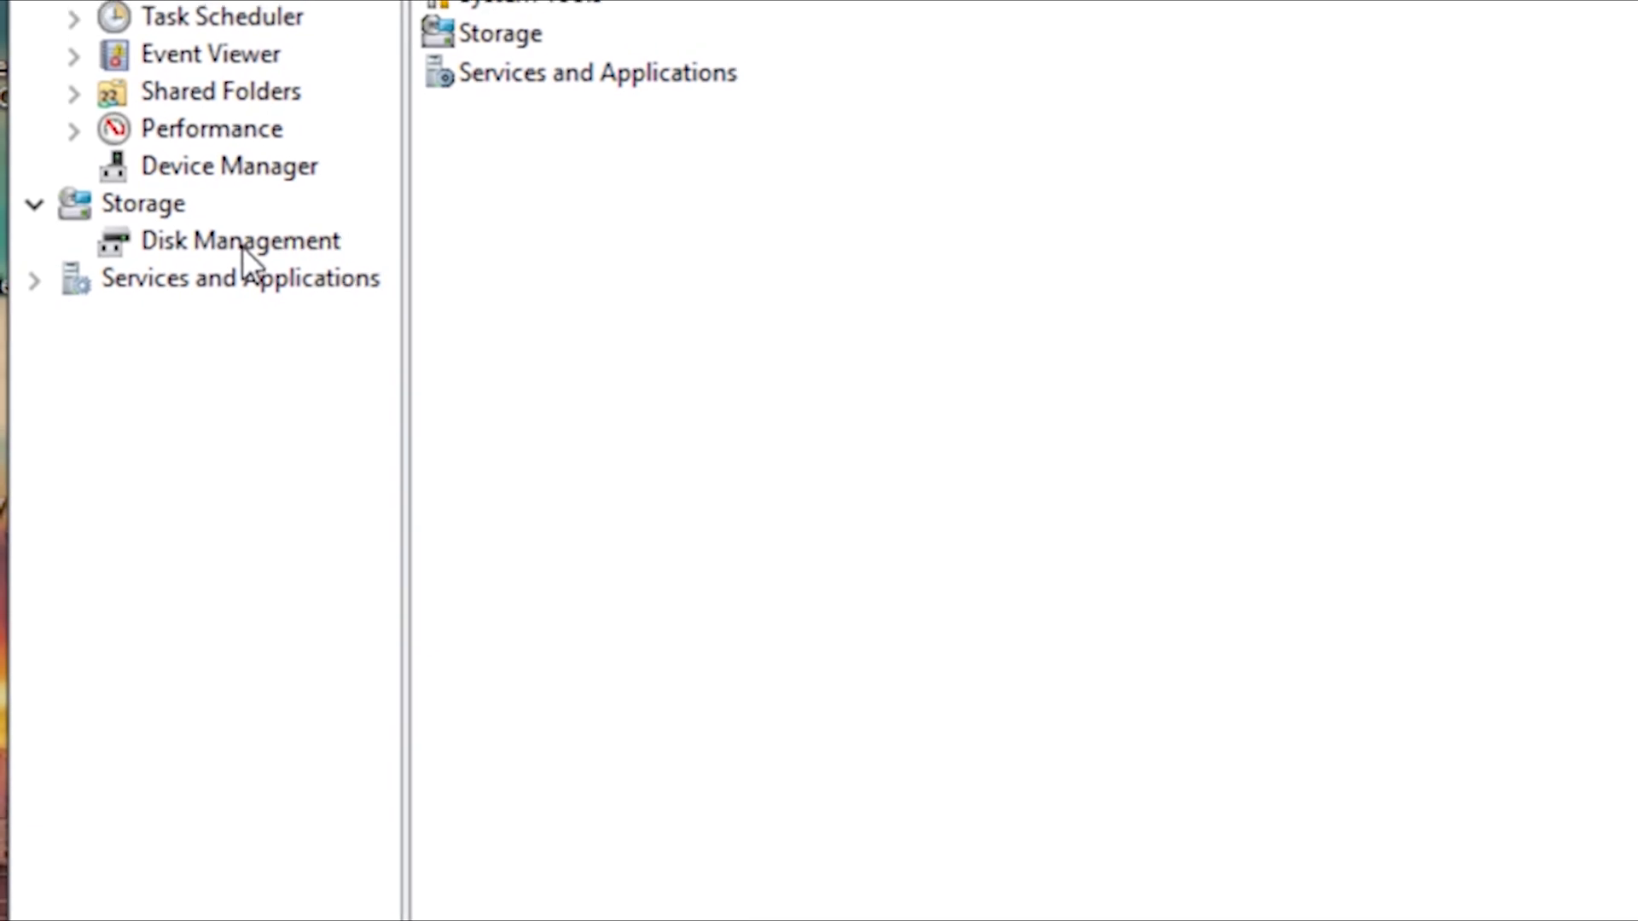
pyautogui.click(269, 219)
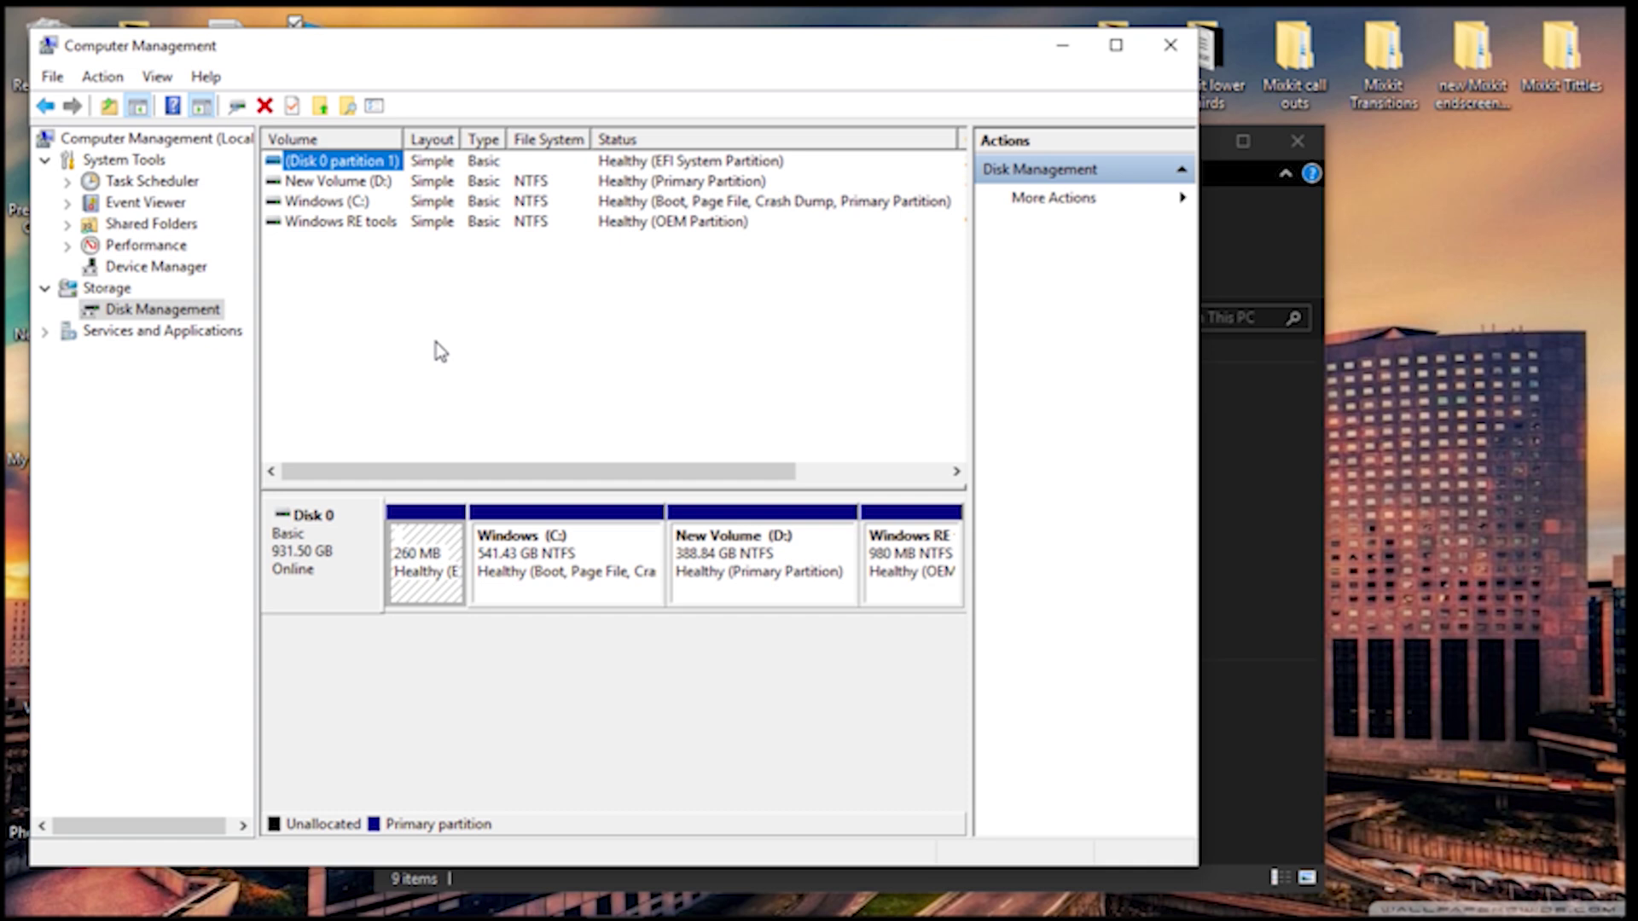
# Step: Shrink the Windows (C:) volume by 201639 MB
pyautogui.click(549, 559)
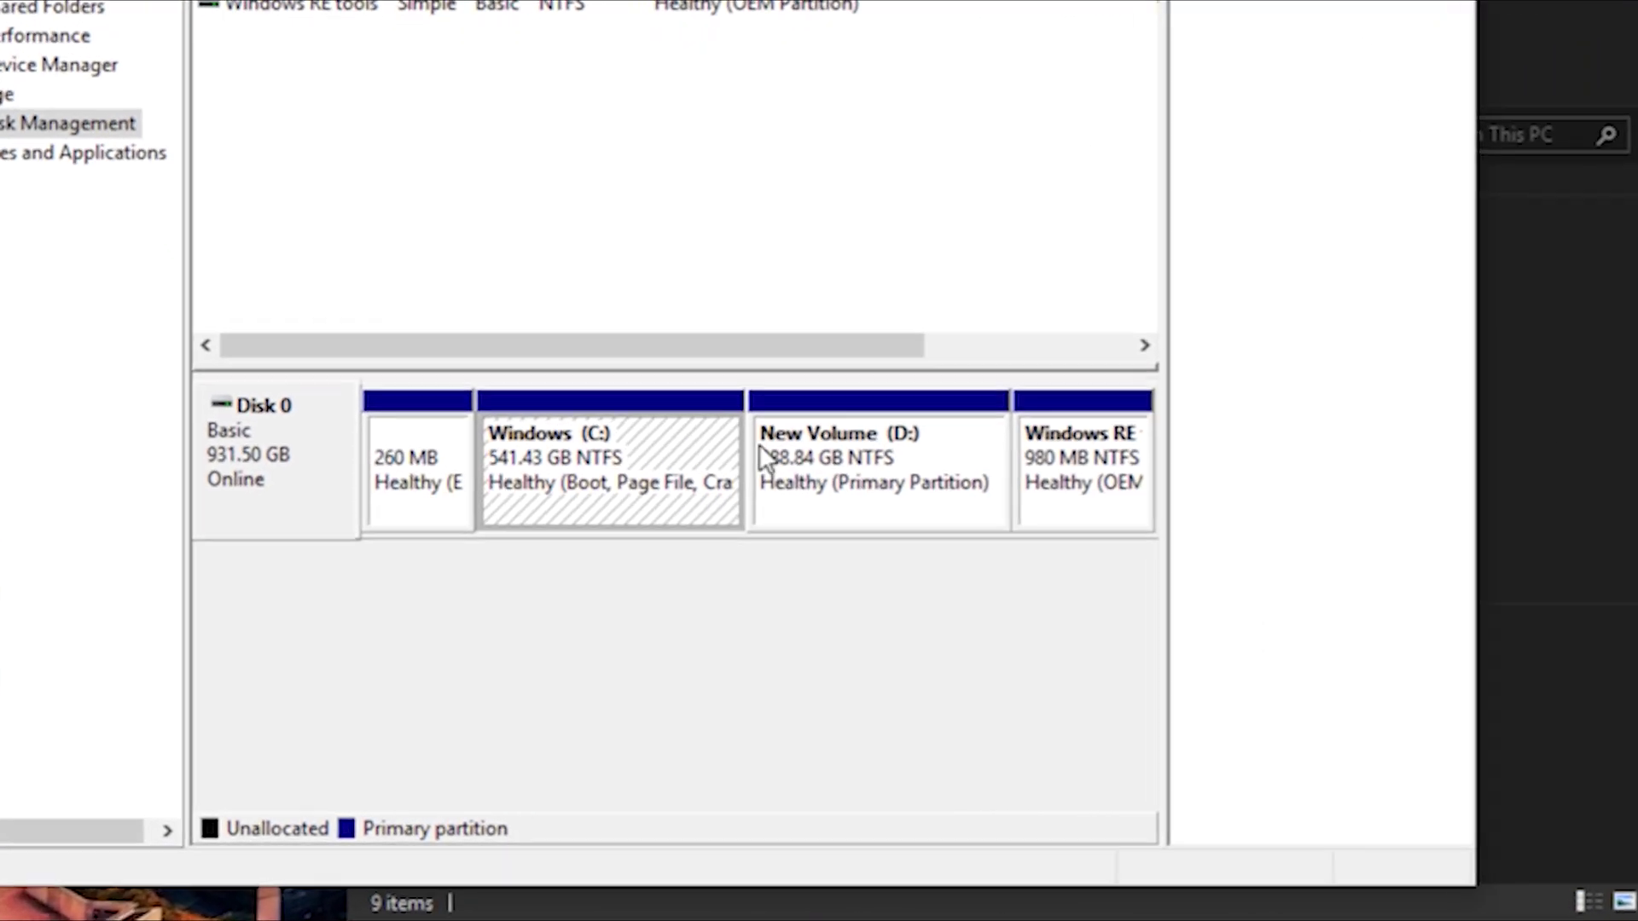
pyautogui.click(709, 540)
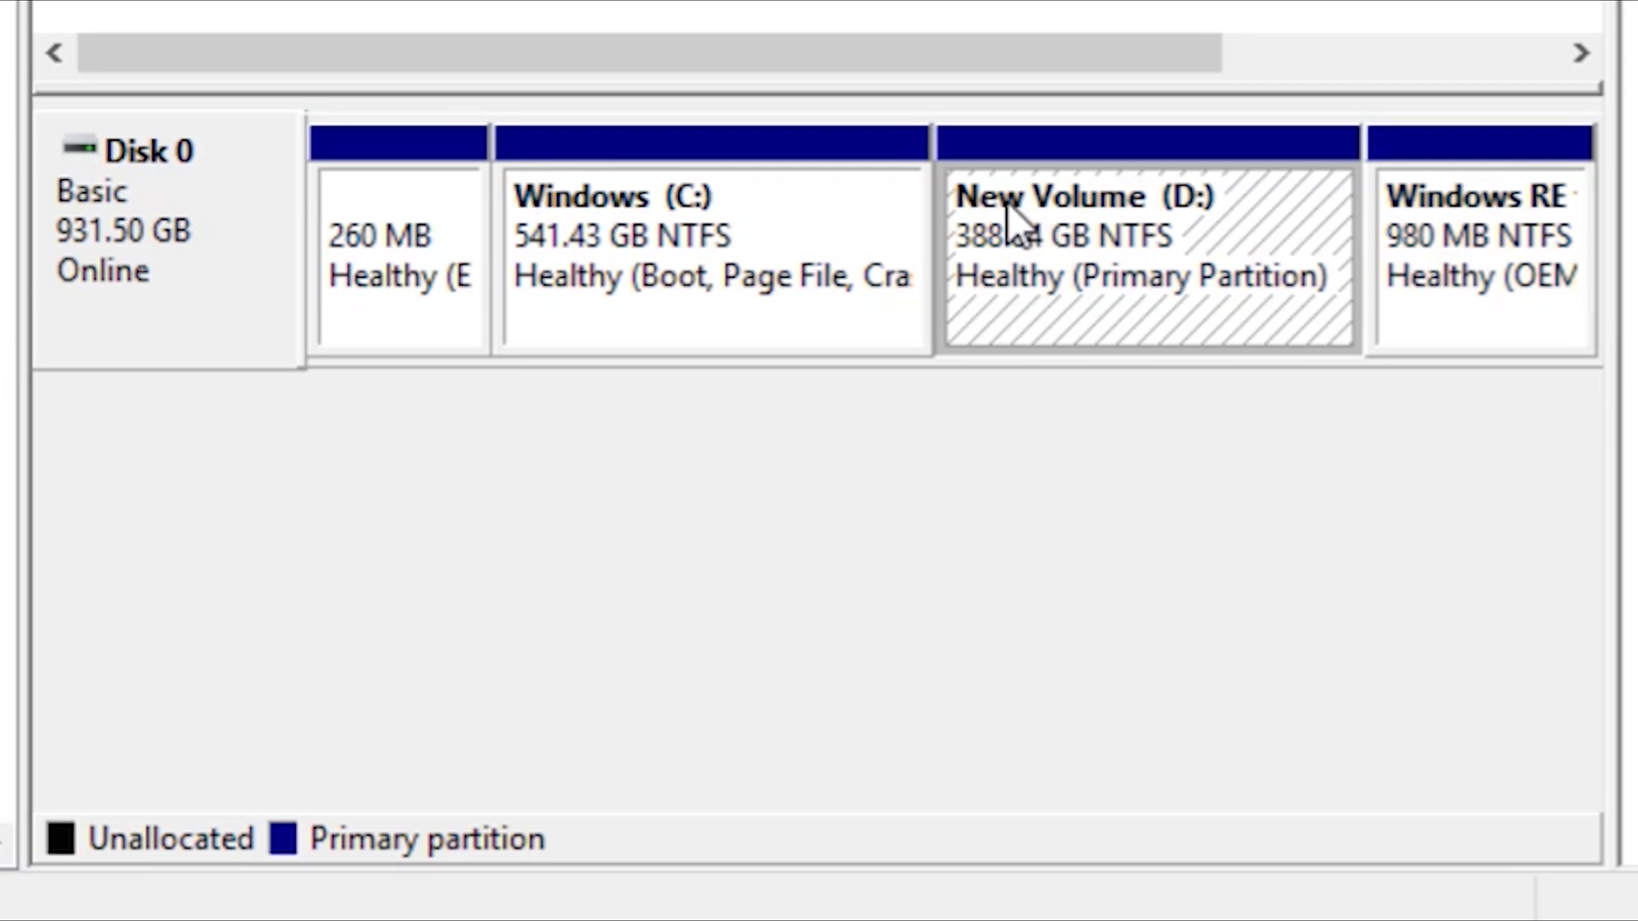
pyautogui.click(746, 261)
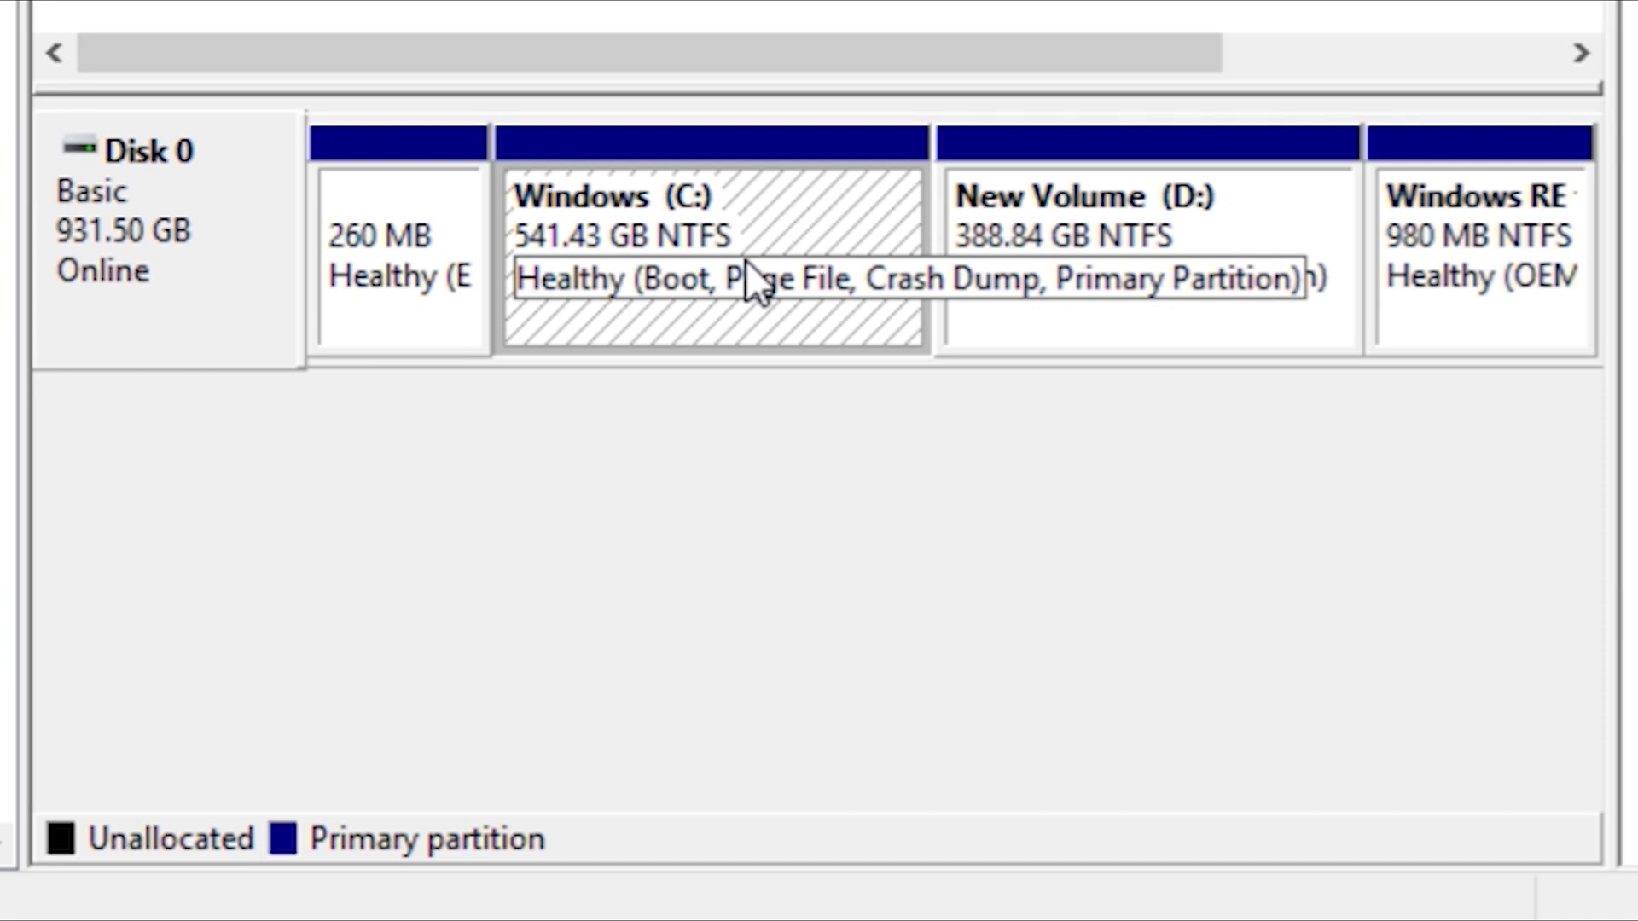
pyautogui.rightClick(746, 259)
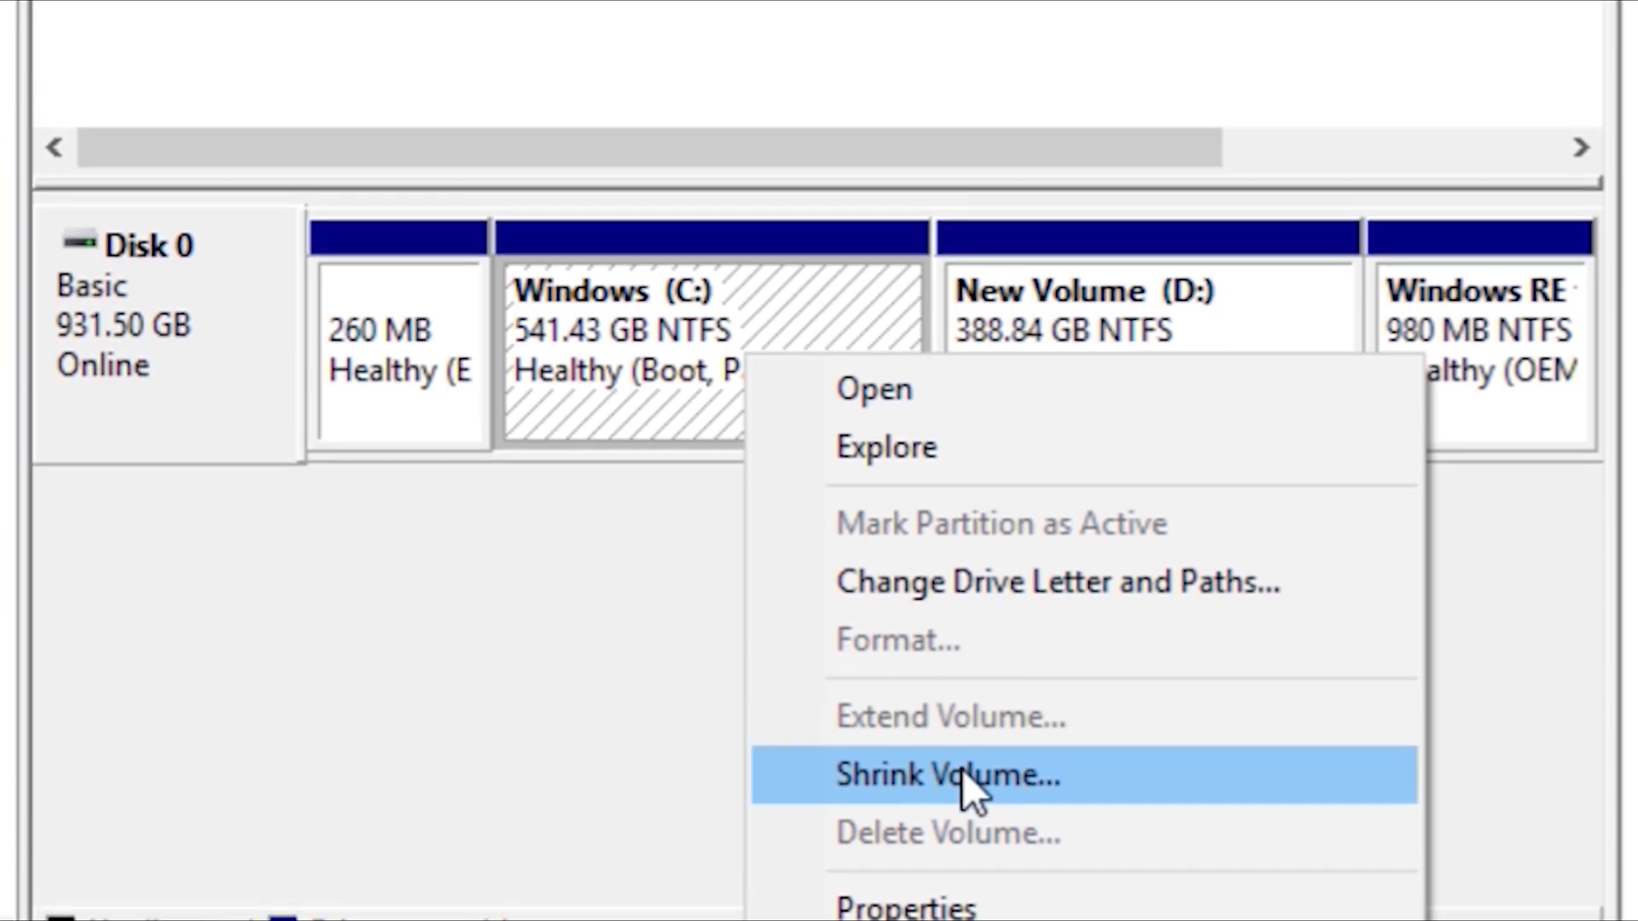
pyautogui.click(964, 758)
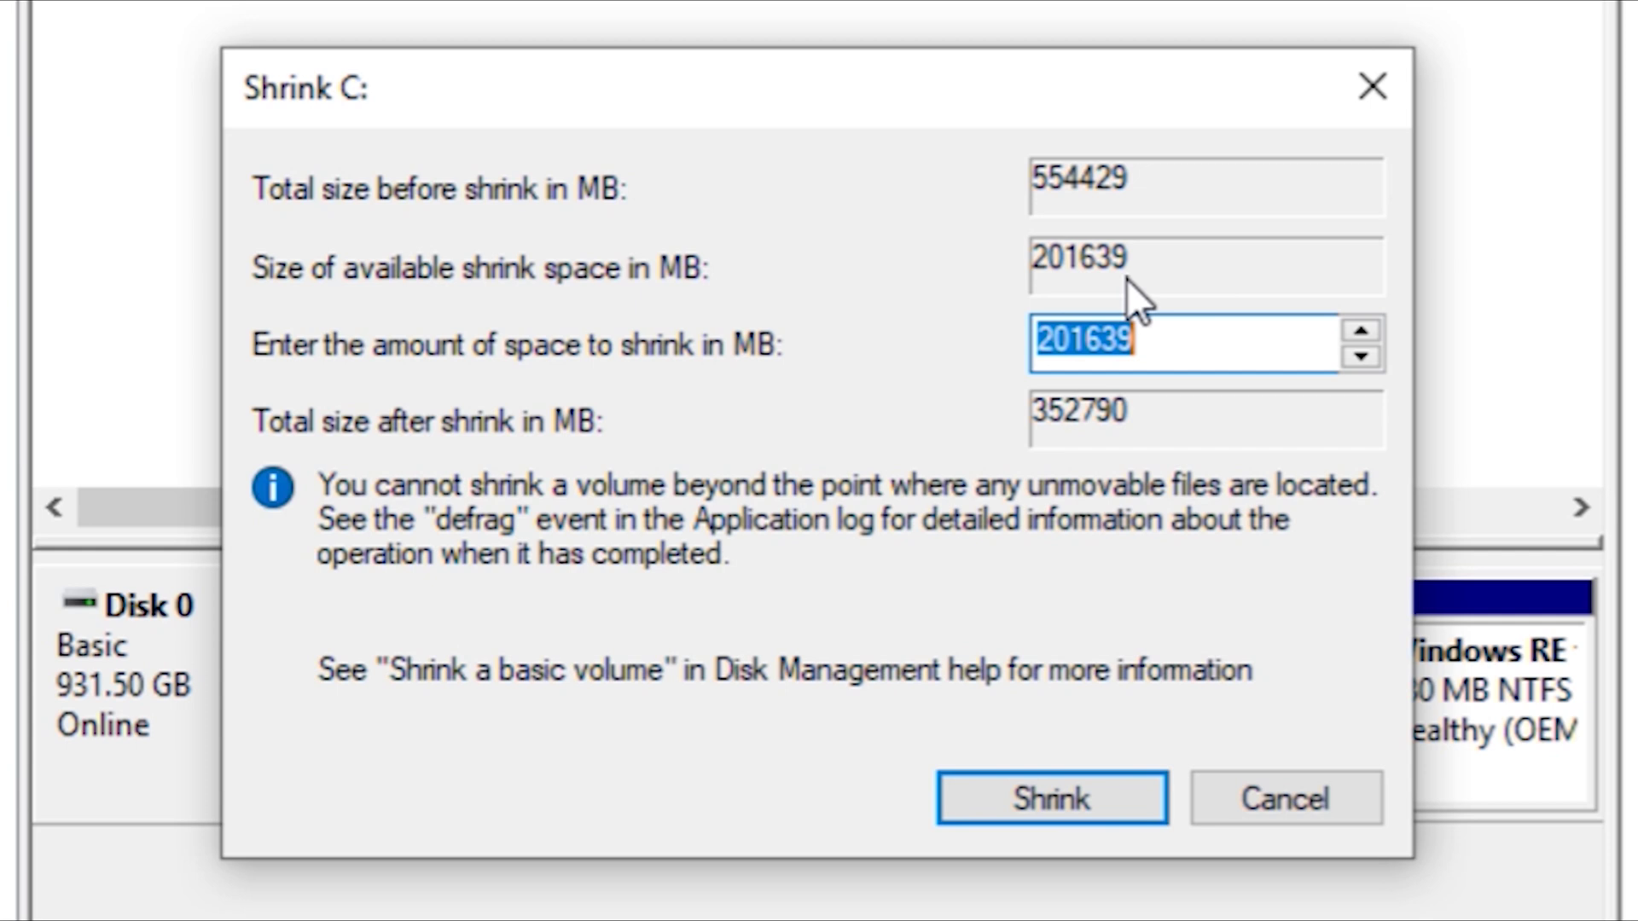
pyautogui.click(1150, 347)
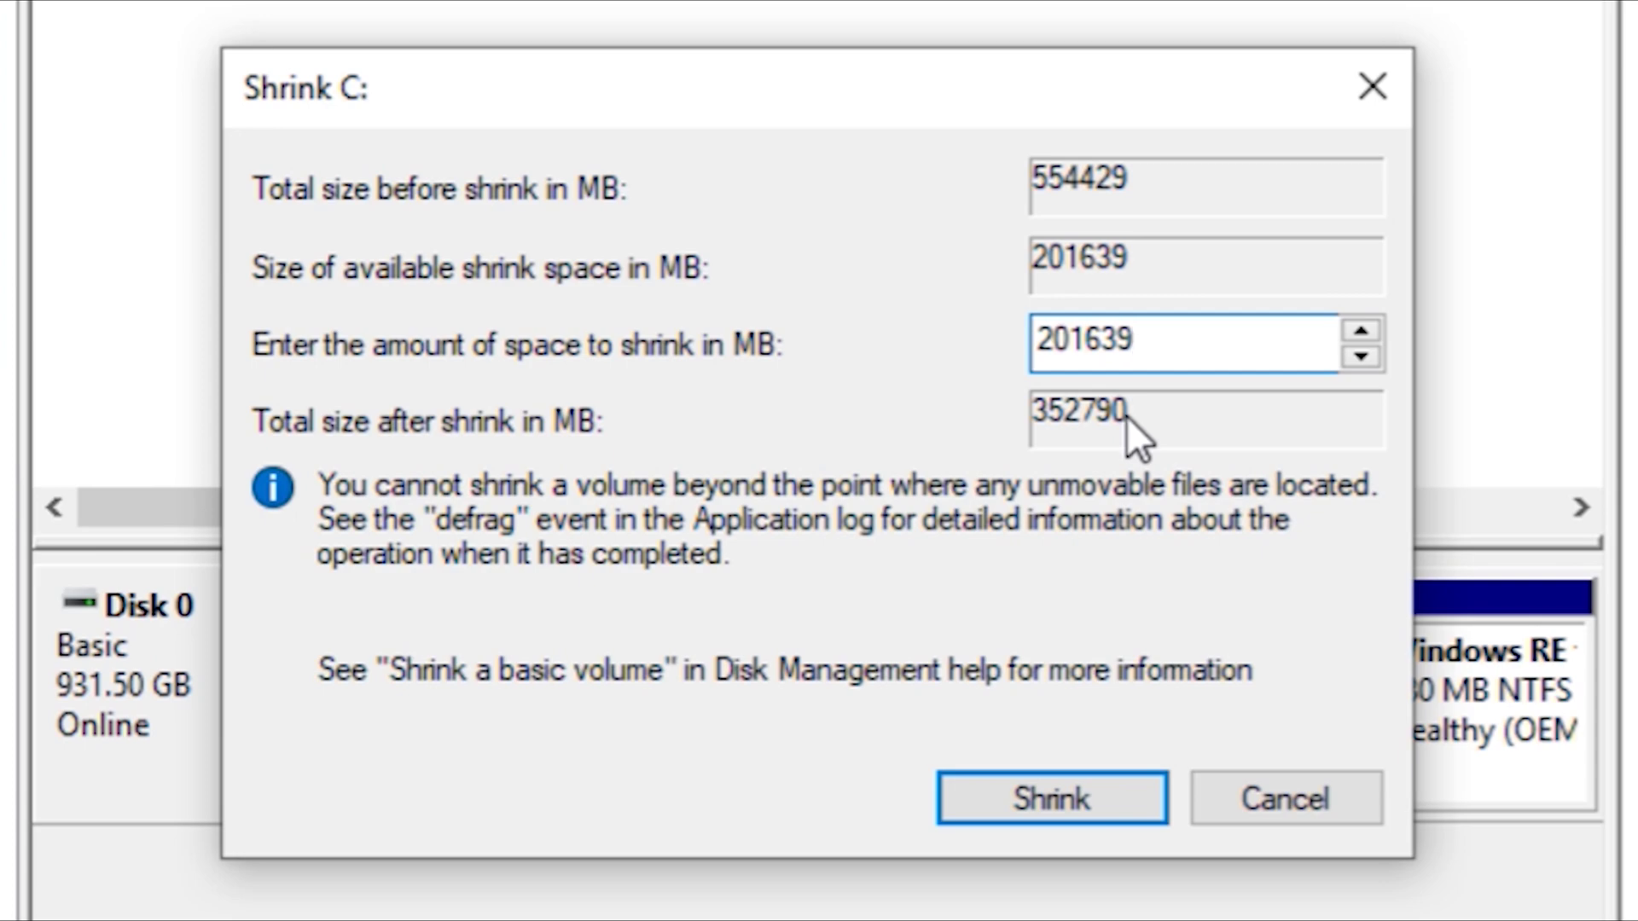
pyautogui.click(1078, 797)
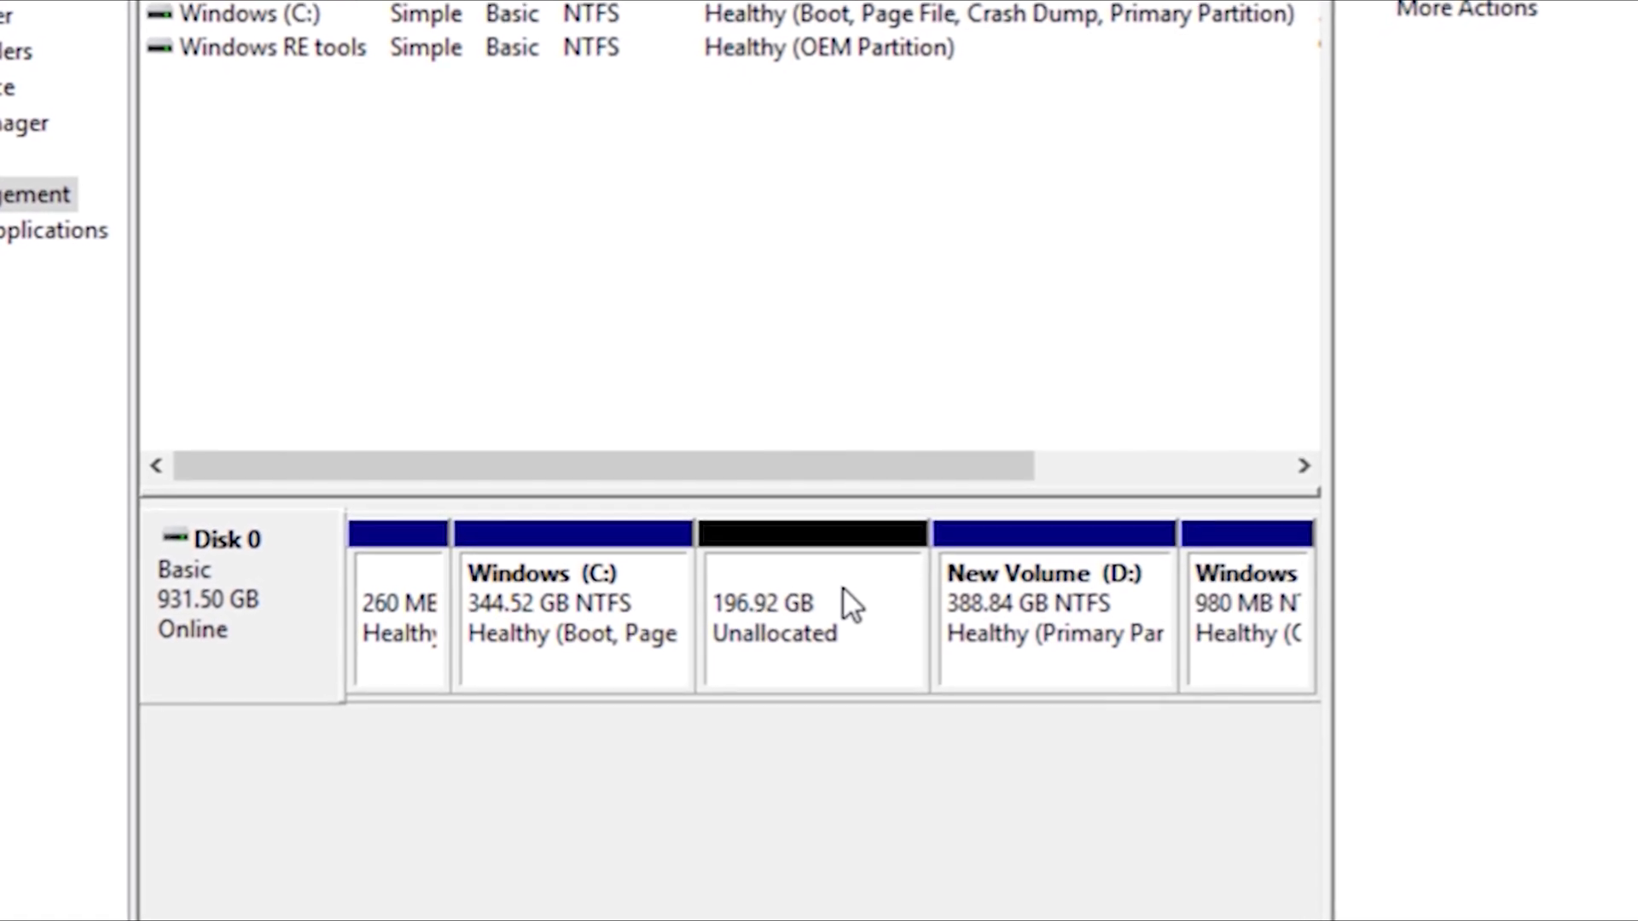
# Step: Set up a new simple volume of 201643 MB in the unallocated space with drive letter E
pyautogui.rightClick(846, 592)
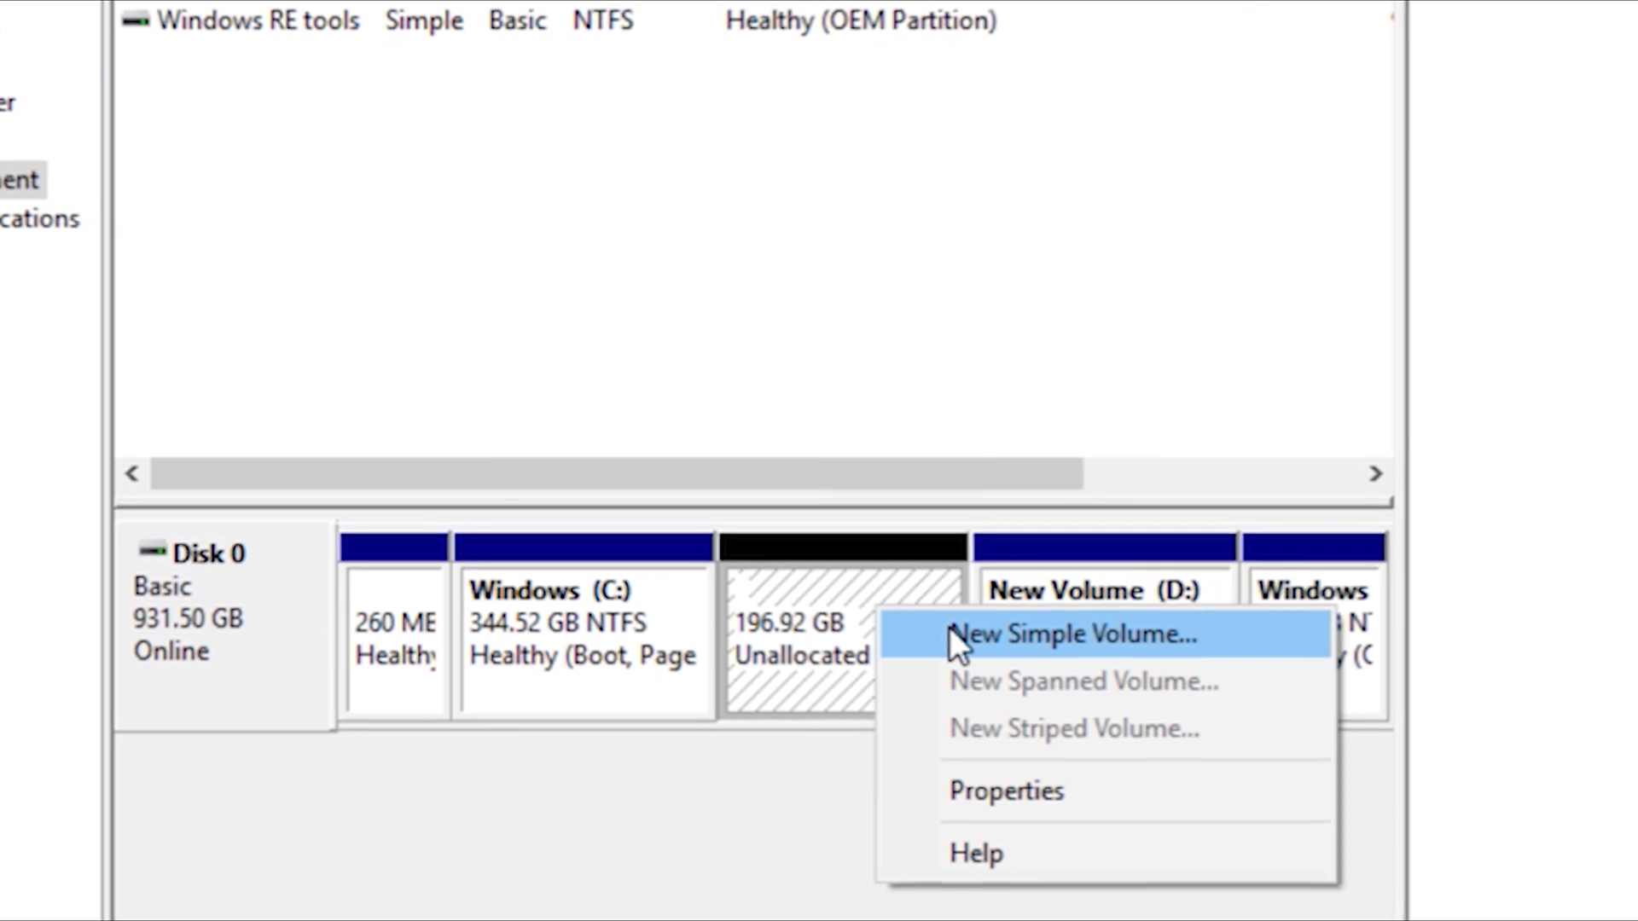
pyautogui.click(949, 628)
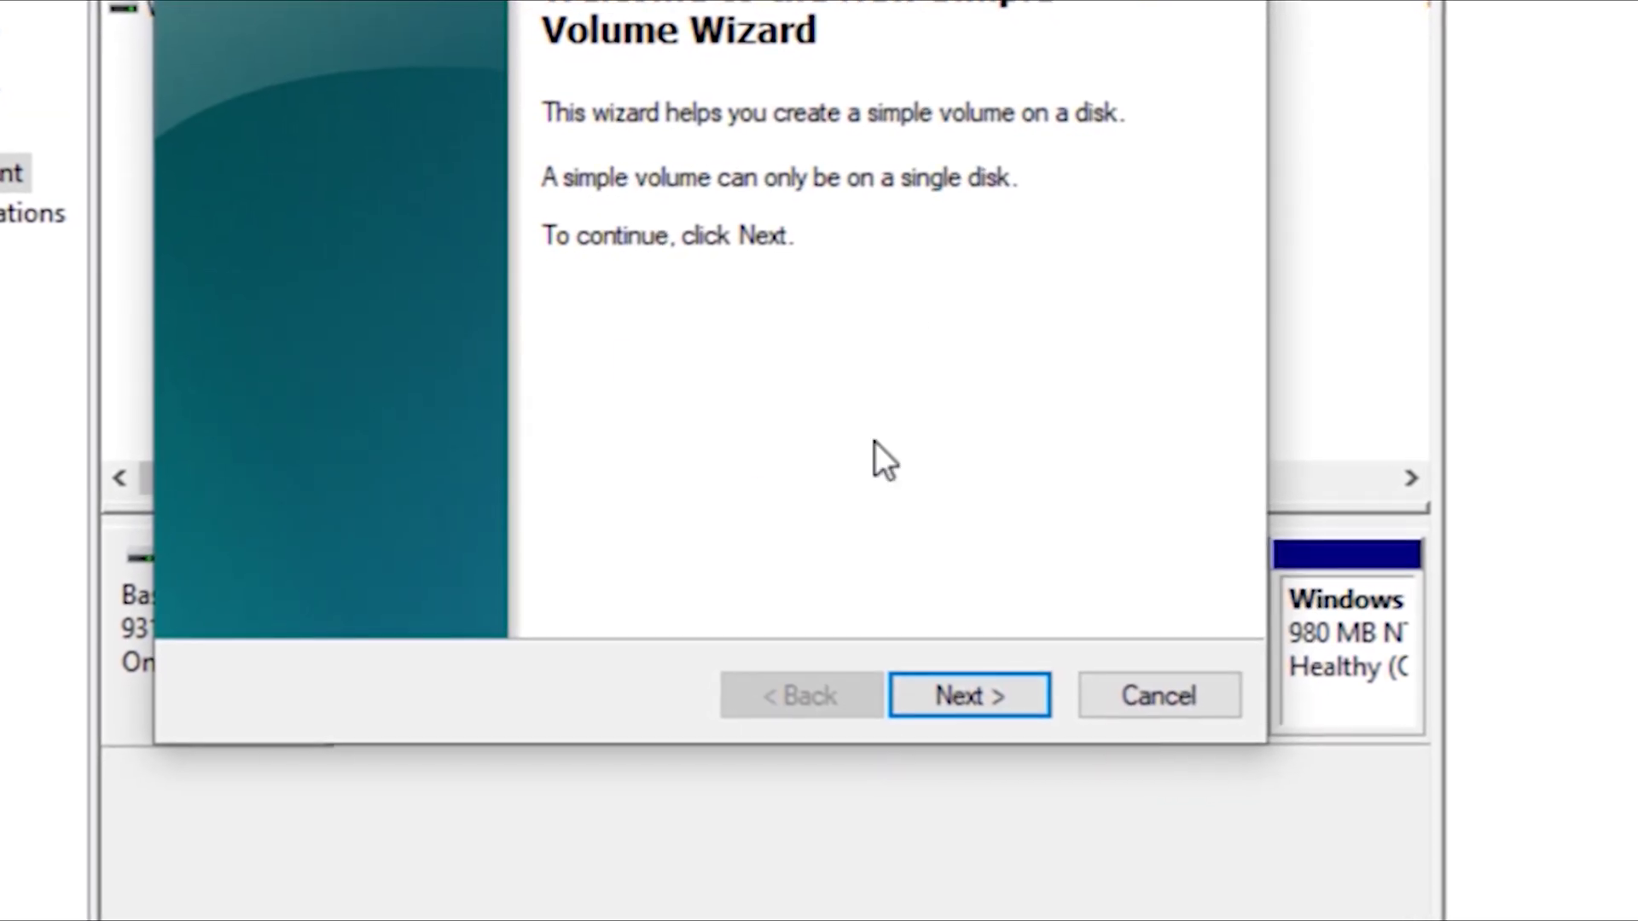
pyautogui.click(977, 701)
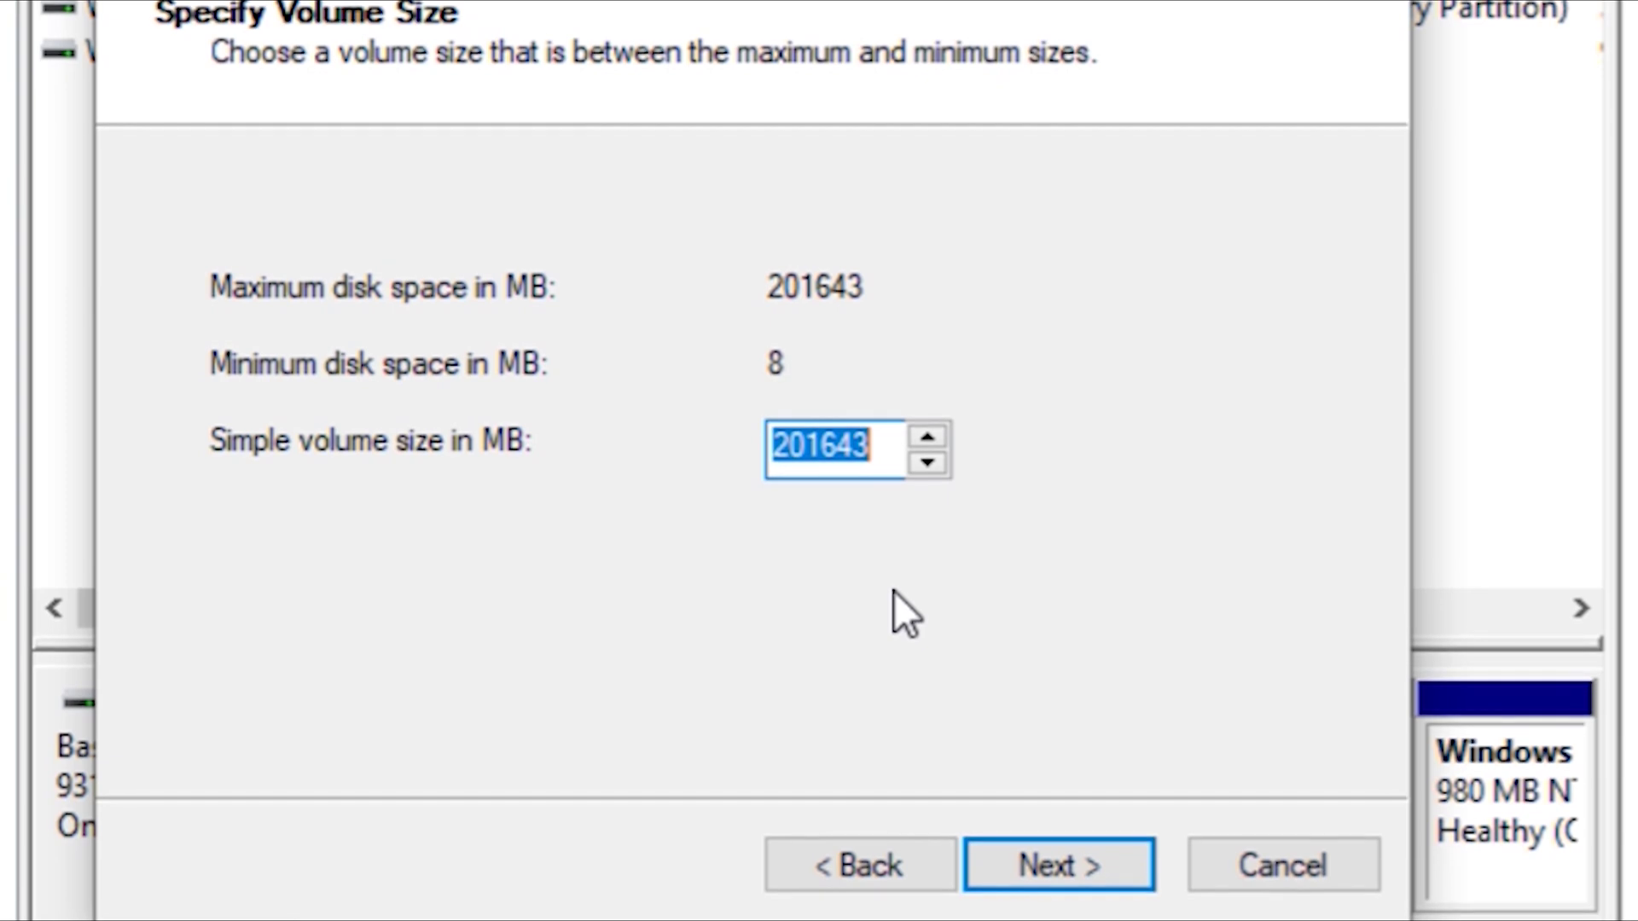
pyautogui.click(1073, 856)
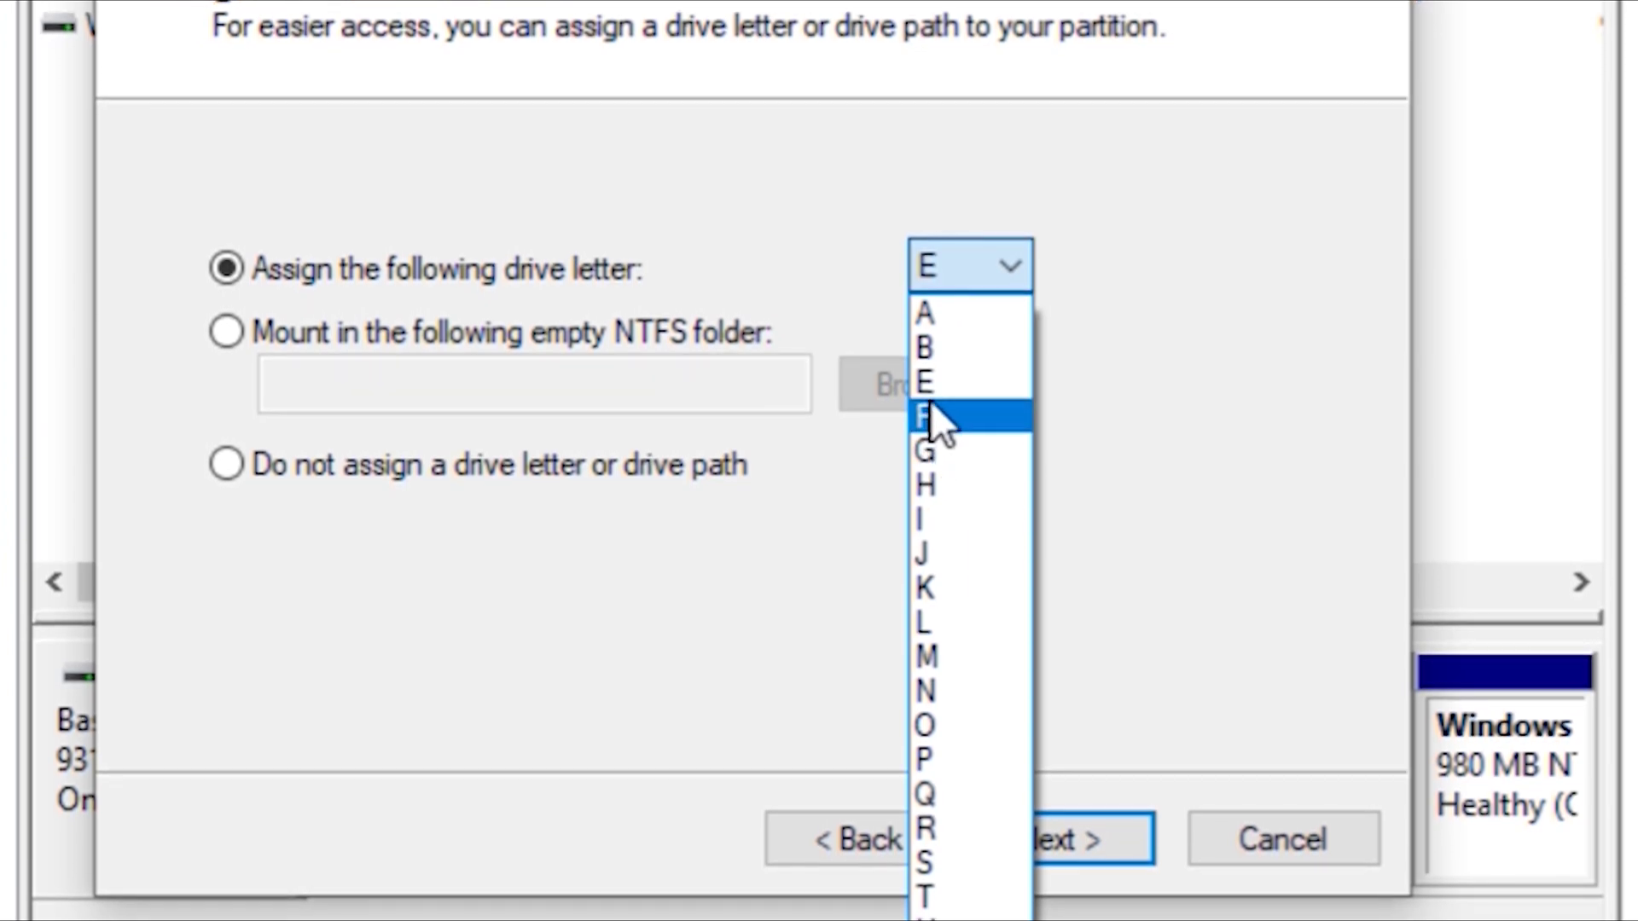
pyautogui.click(930, 388)
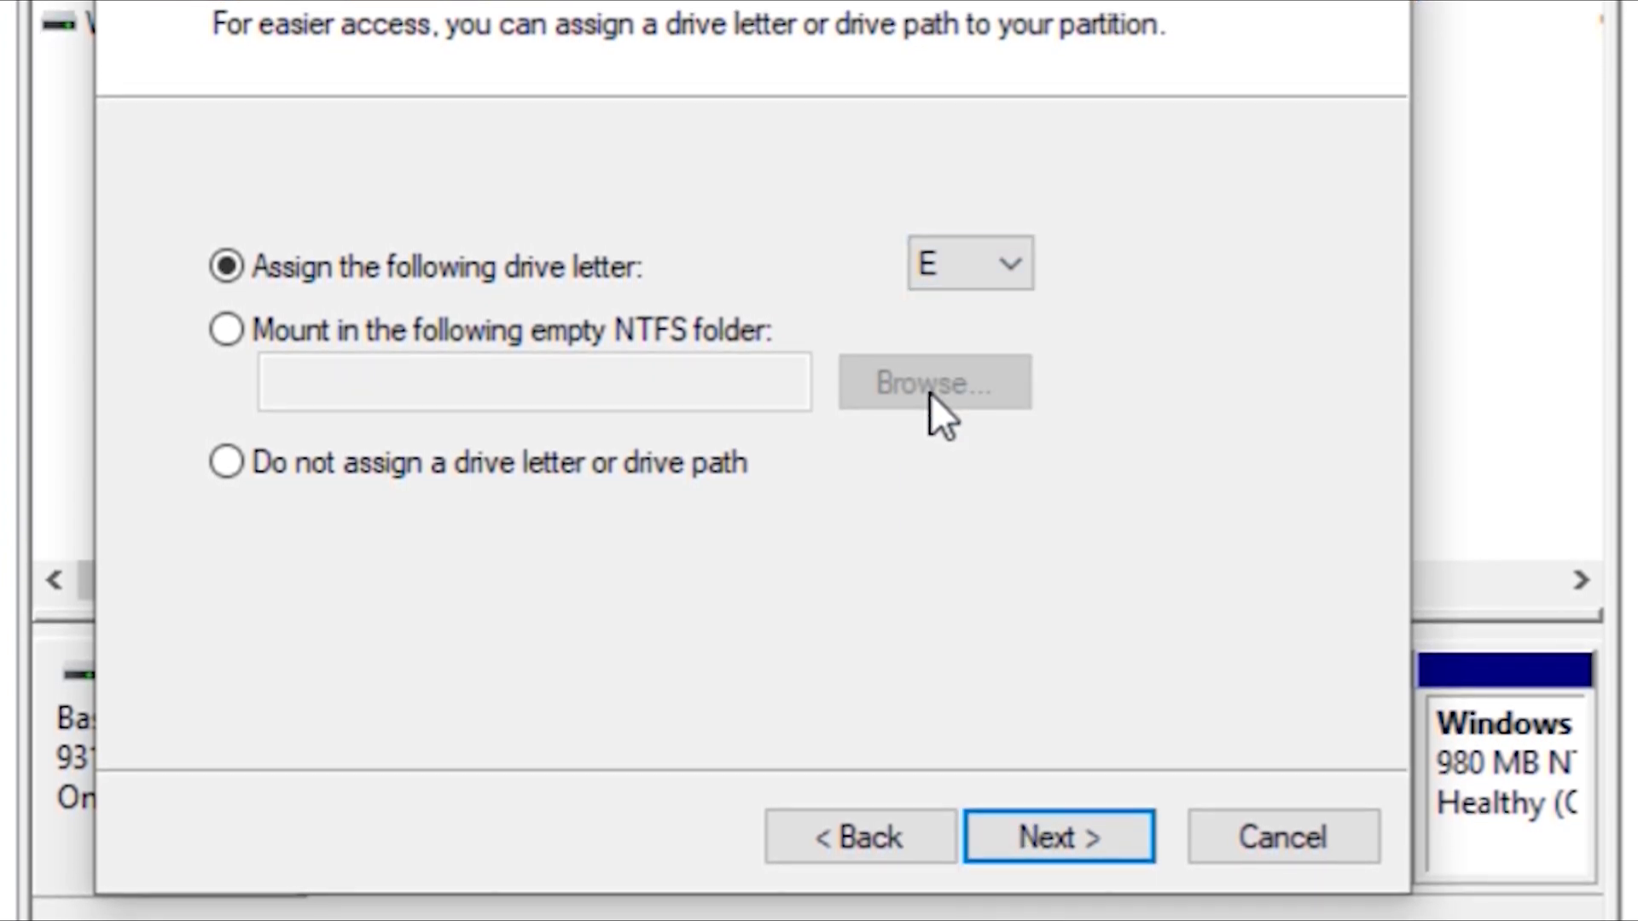
pyautogui.click(1077, 835)
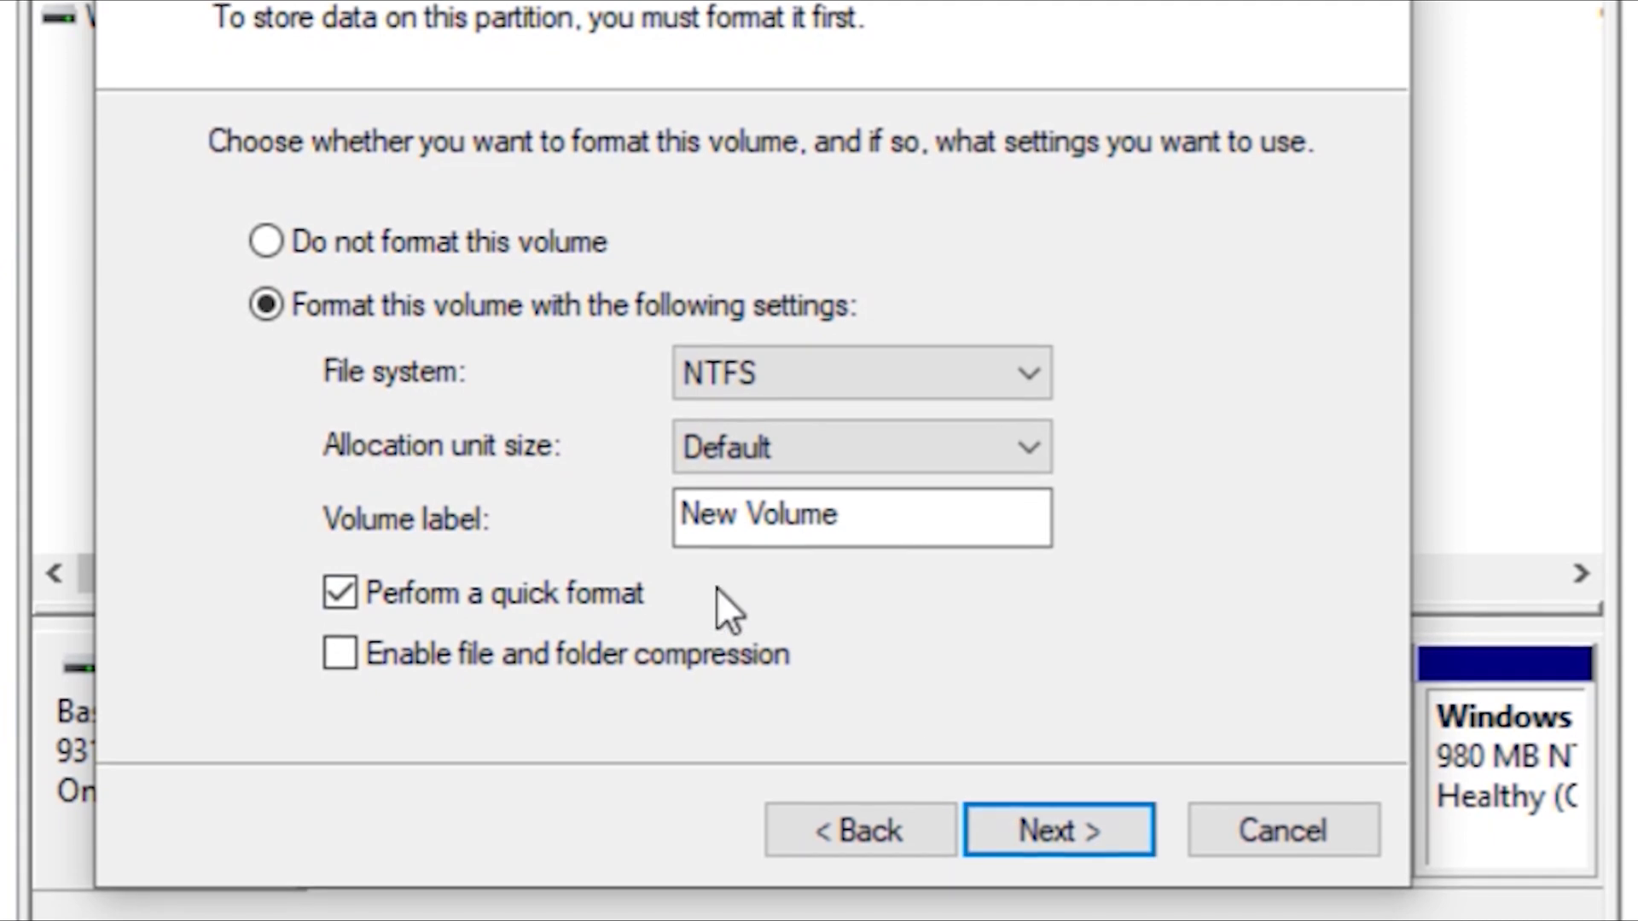
# Step: Choose an NTFS quick format with the volume label DATA, review the settings summary and create the volume
pyautogui.click(766, 382)
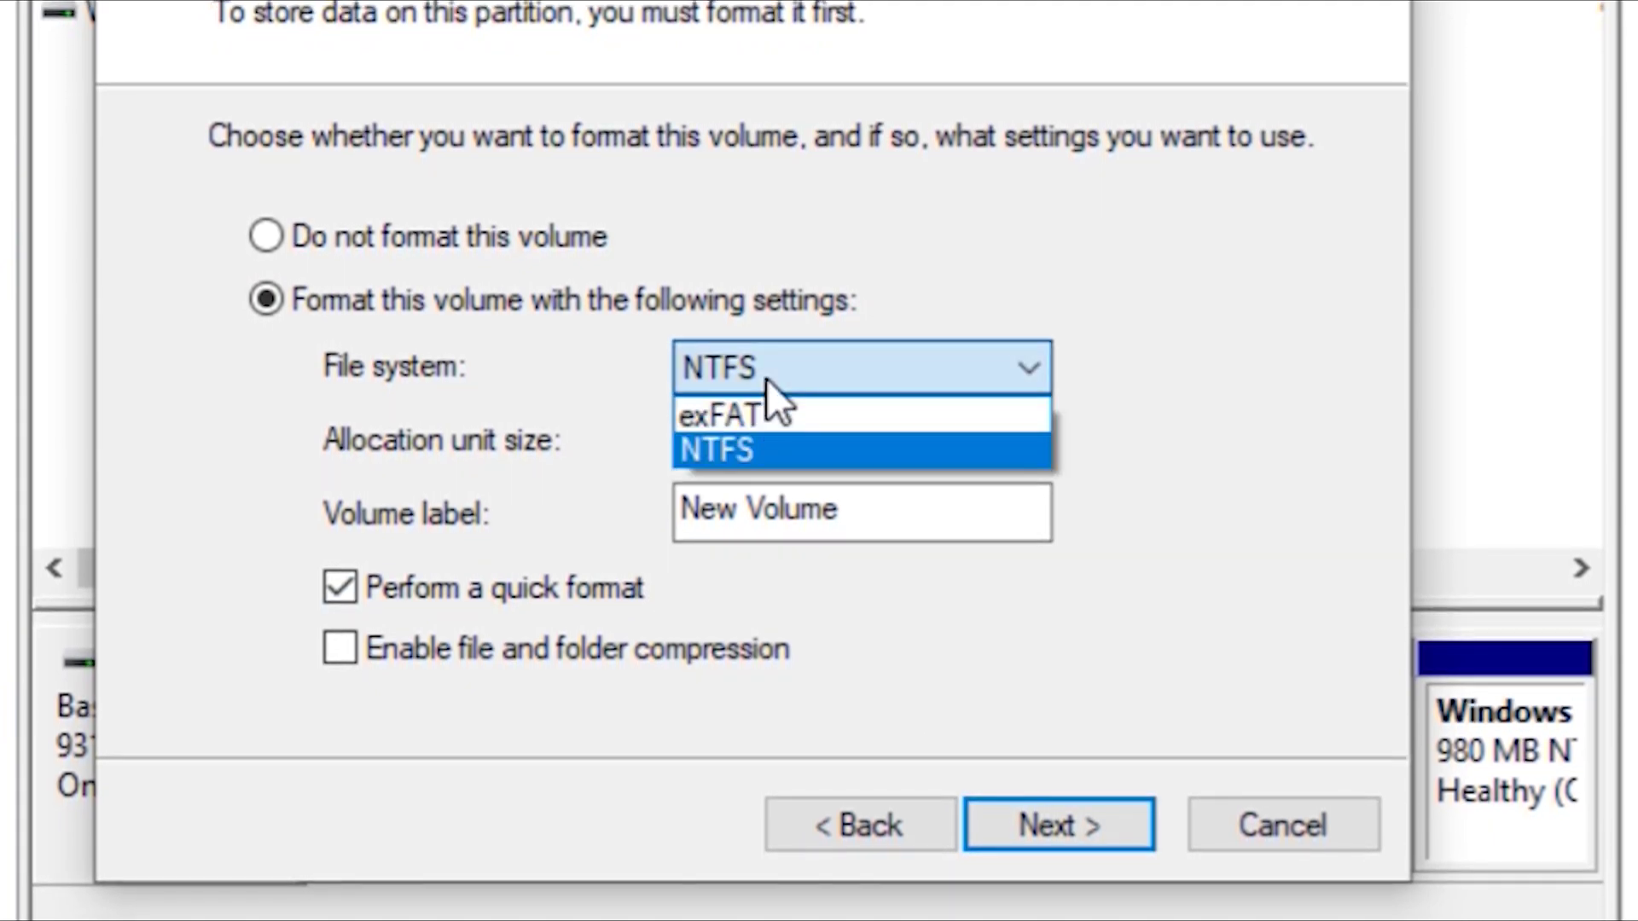
pyautogui.click(788, 438)
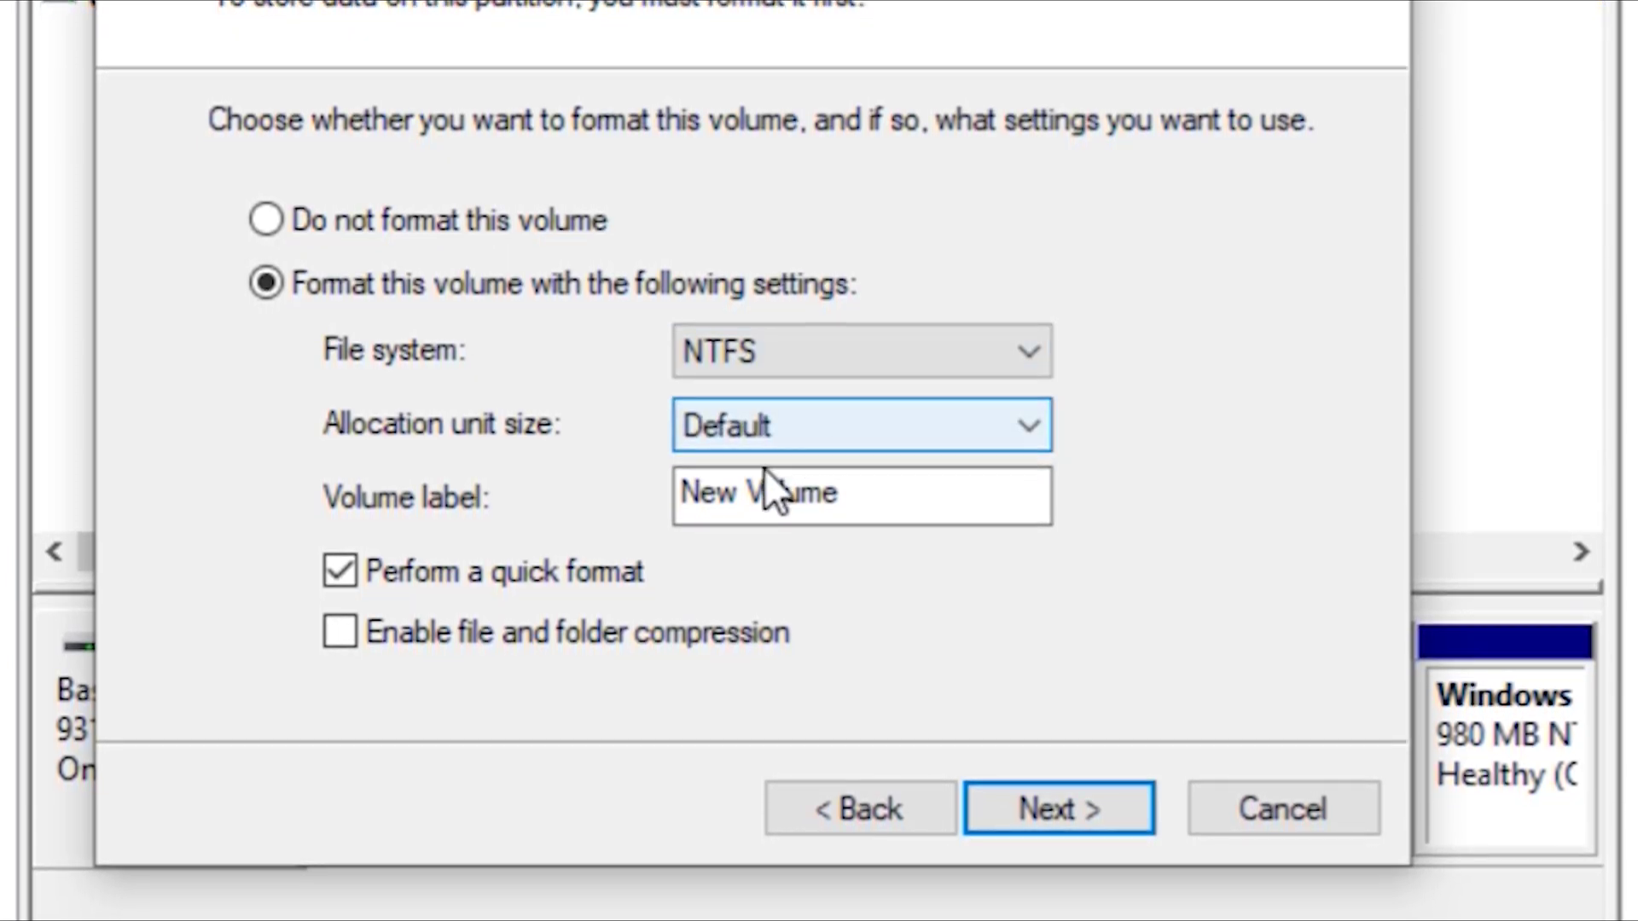
pyautogui.click(845, 496)
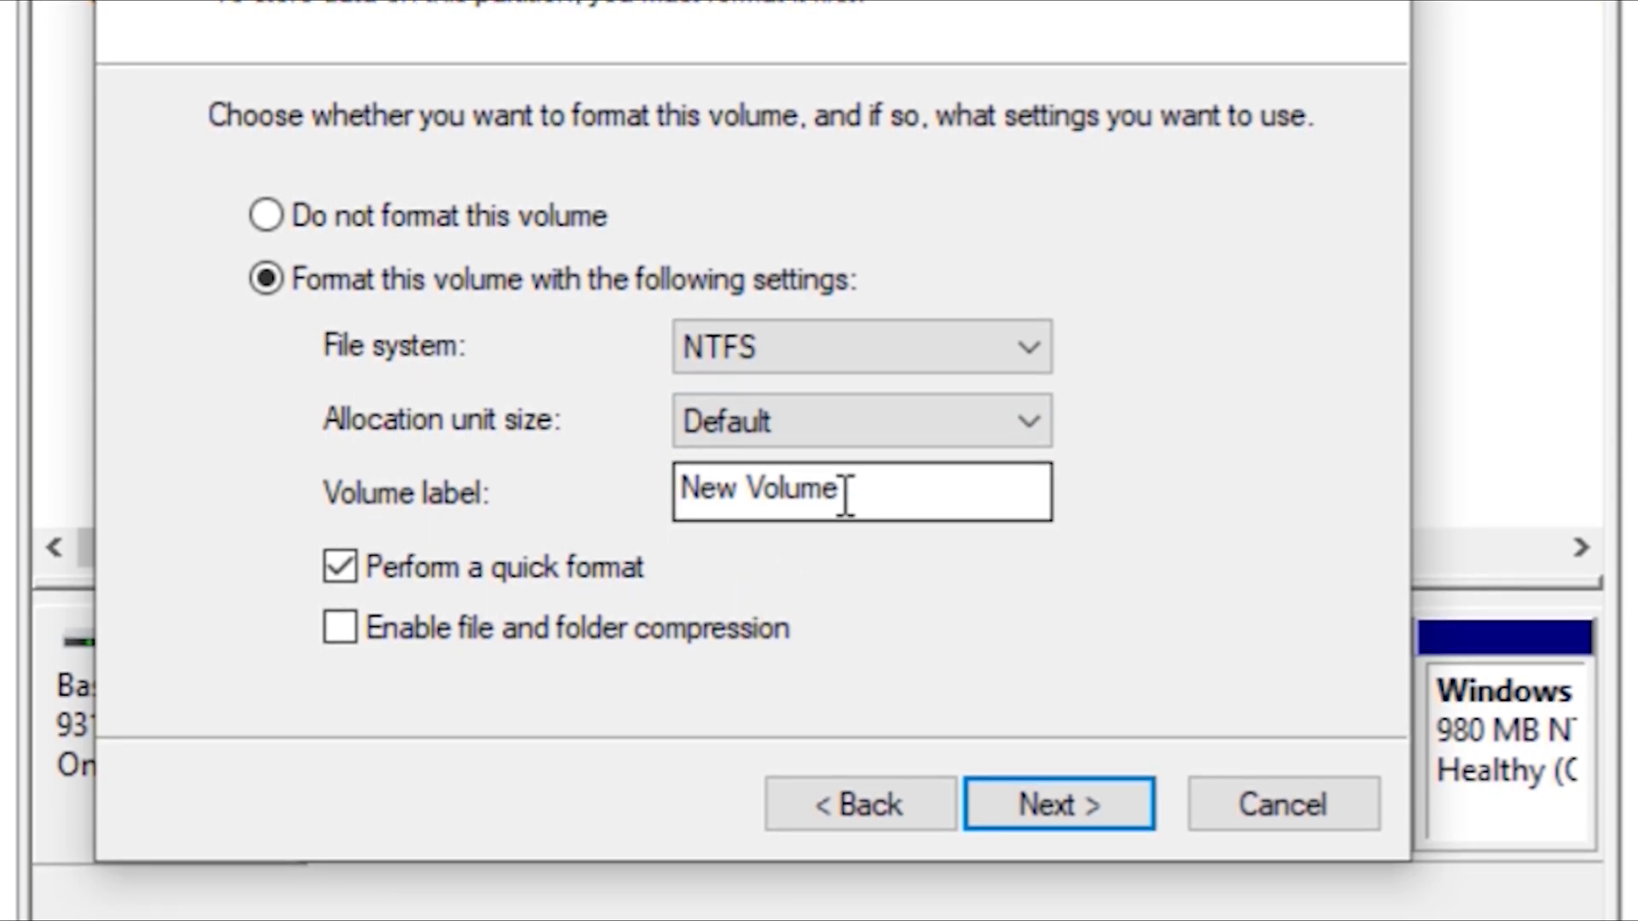
pyautogui.press('BackSpace')
pyautogui.press('BackSpace')
pyautogui.press('BackSpace')
pyautogui.press('BackSpace')
pyautogui.press('BackSpace')
pyautogui.press('BackSpace')
pyautogui.press('BackSpace')
pyautogui.press('BackSpace')
pyautogui.press('BackSpace')
pyautogui.press('BackSpace')
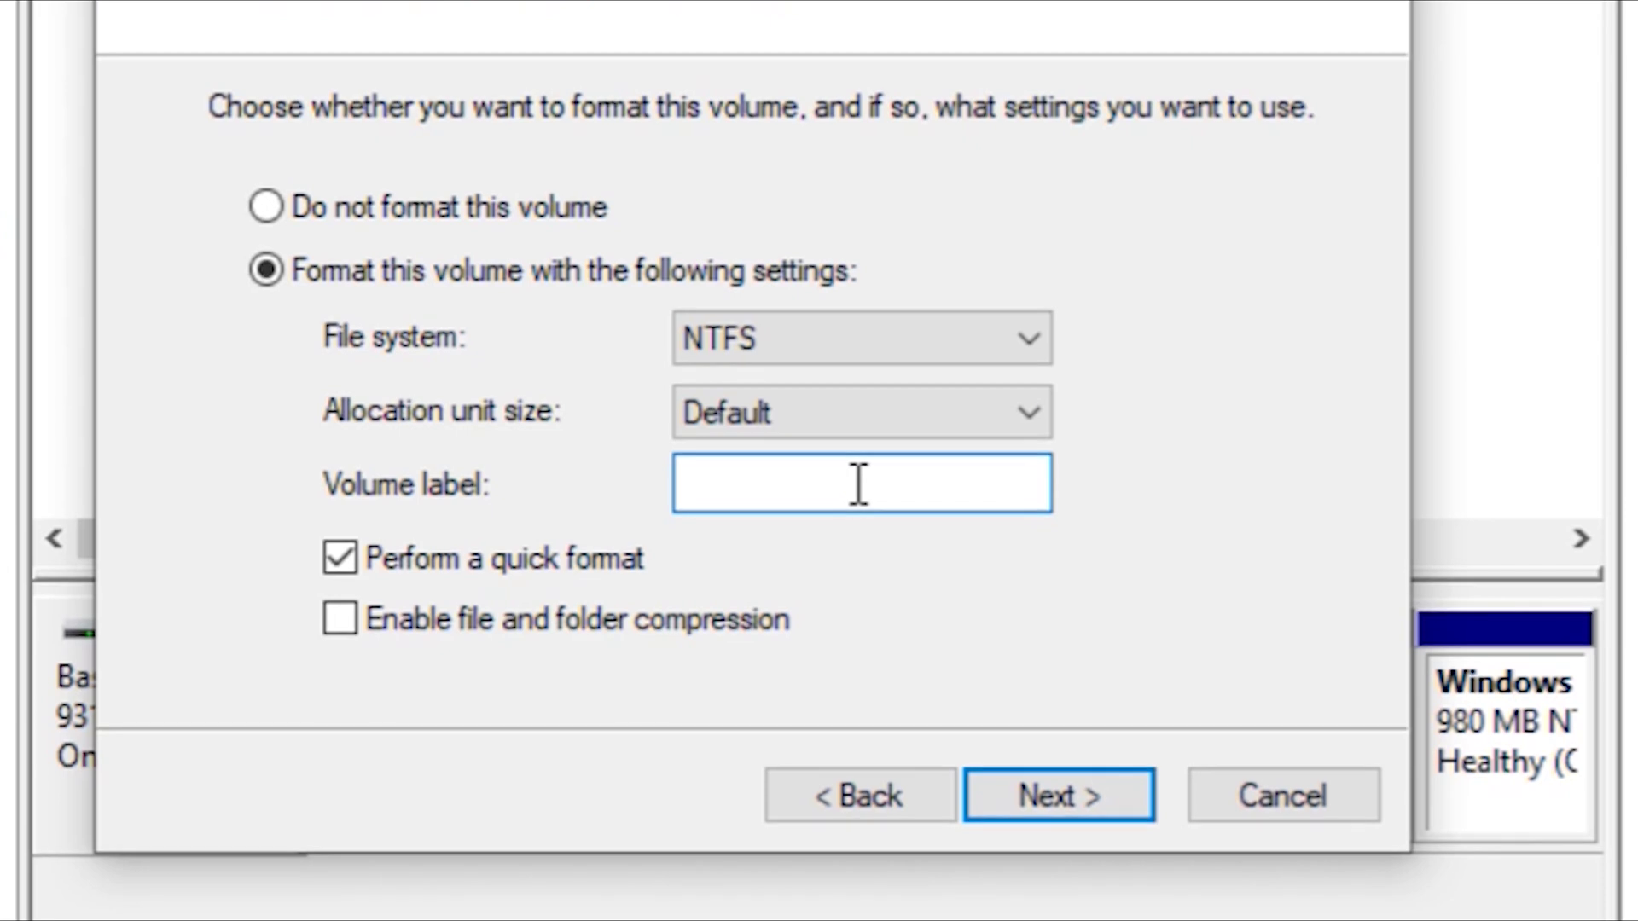
pyautogui.write('DATA')
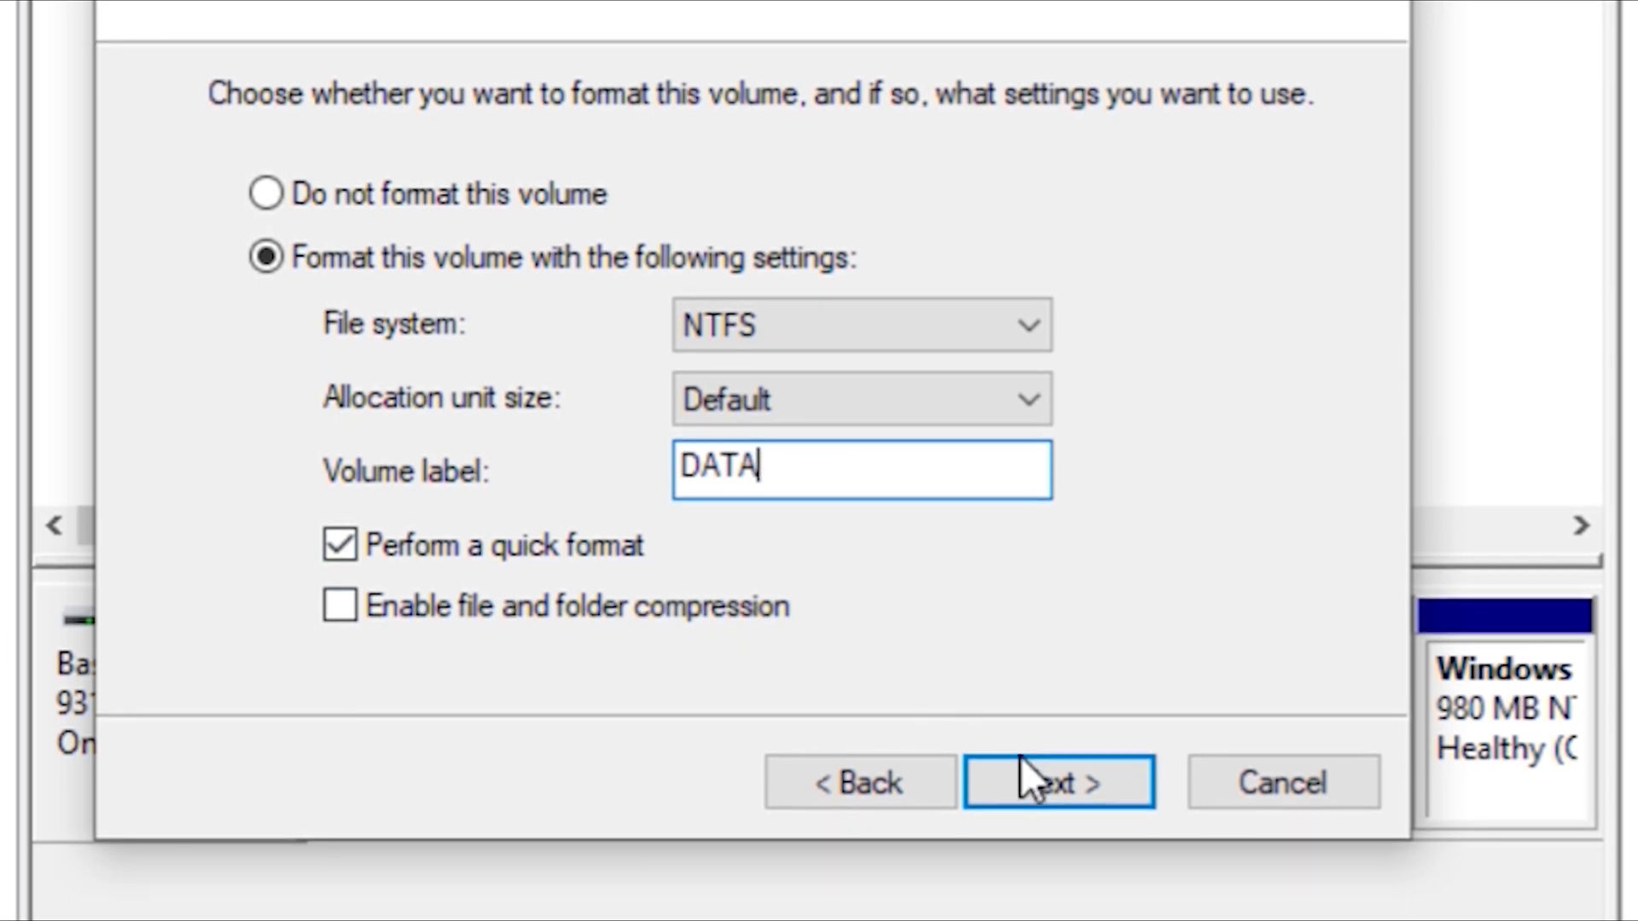
pyautogui.click(1057, 782)
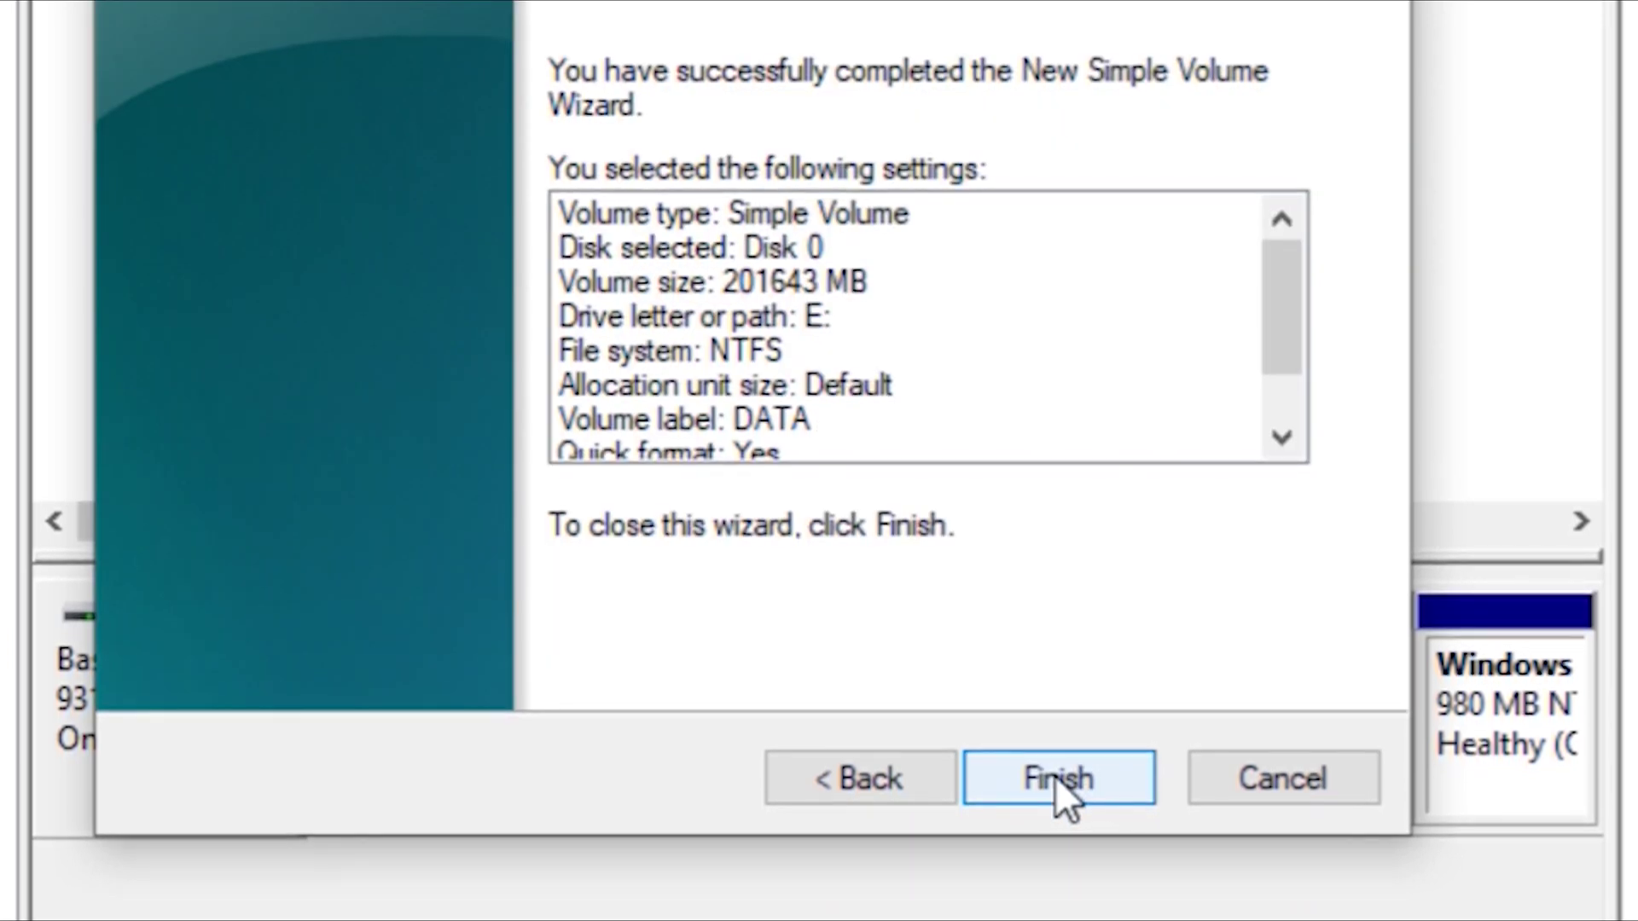
pyautogui.scroll(-1, 905, 381)
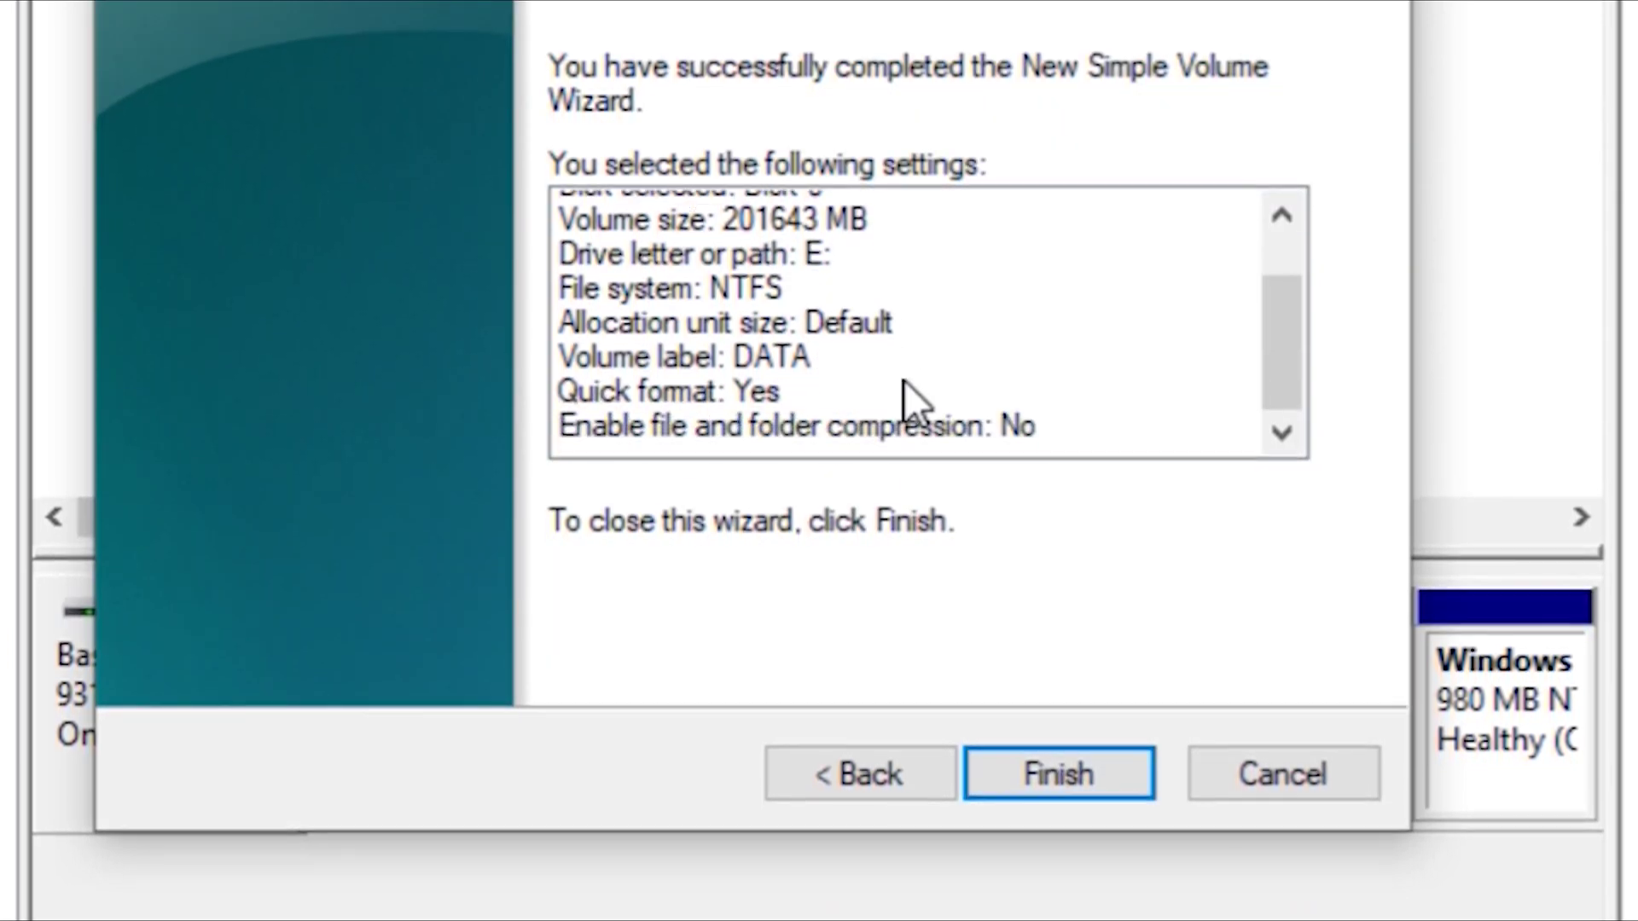
pyautogui.scroll(1, 905, 377)
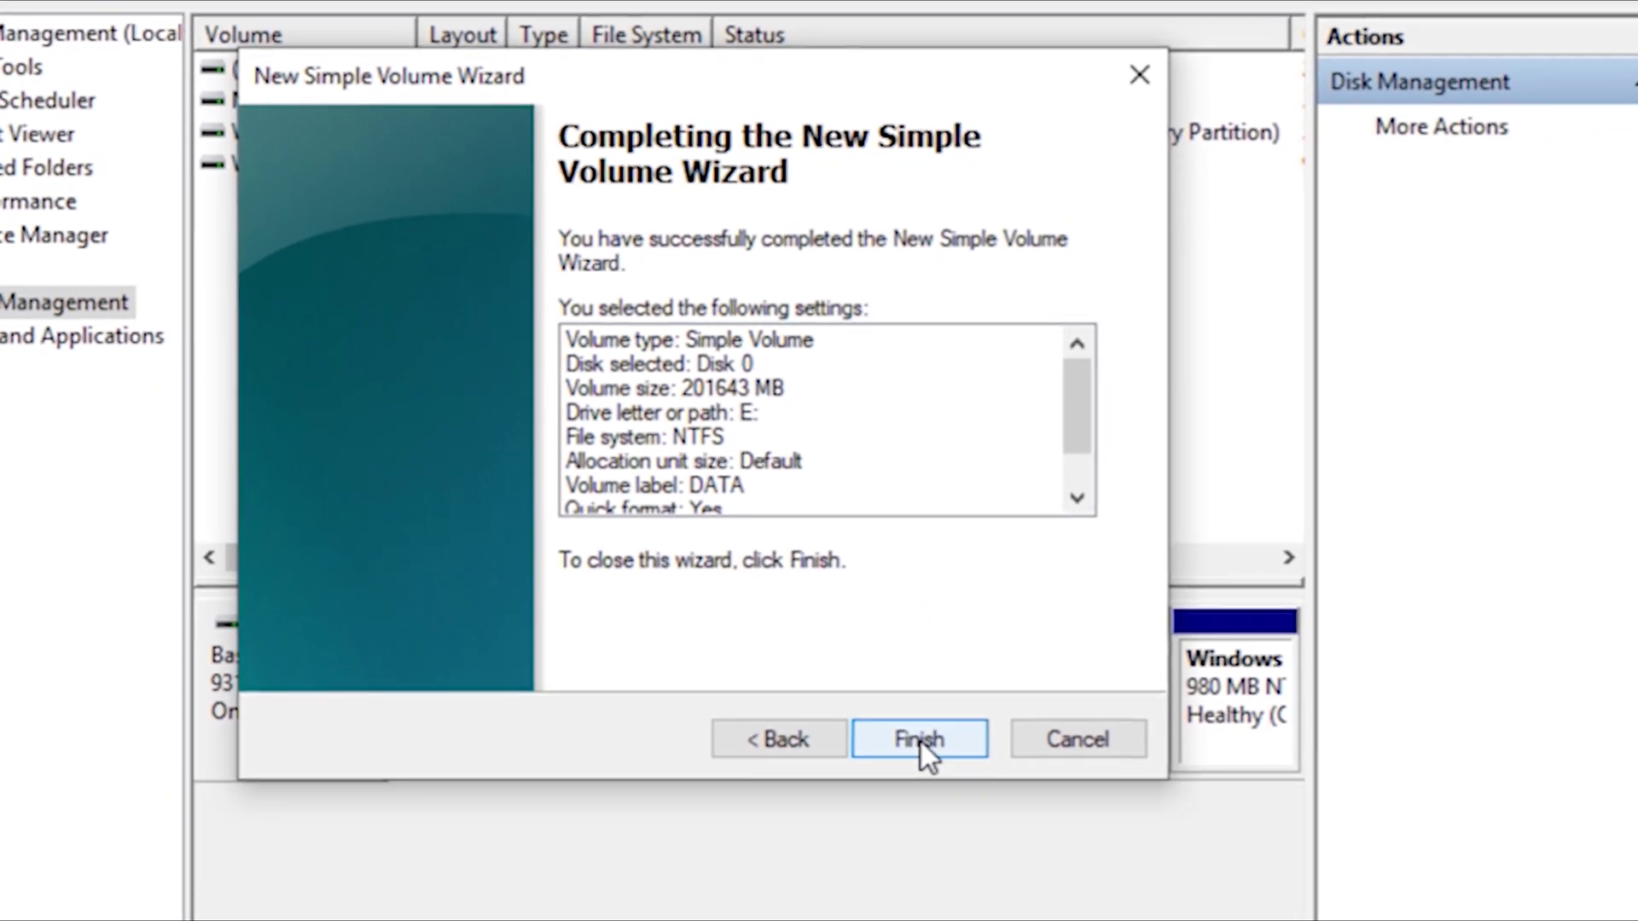
pyautogui.click(953, 764)
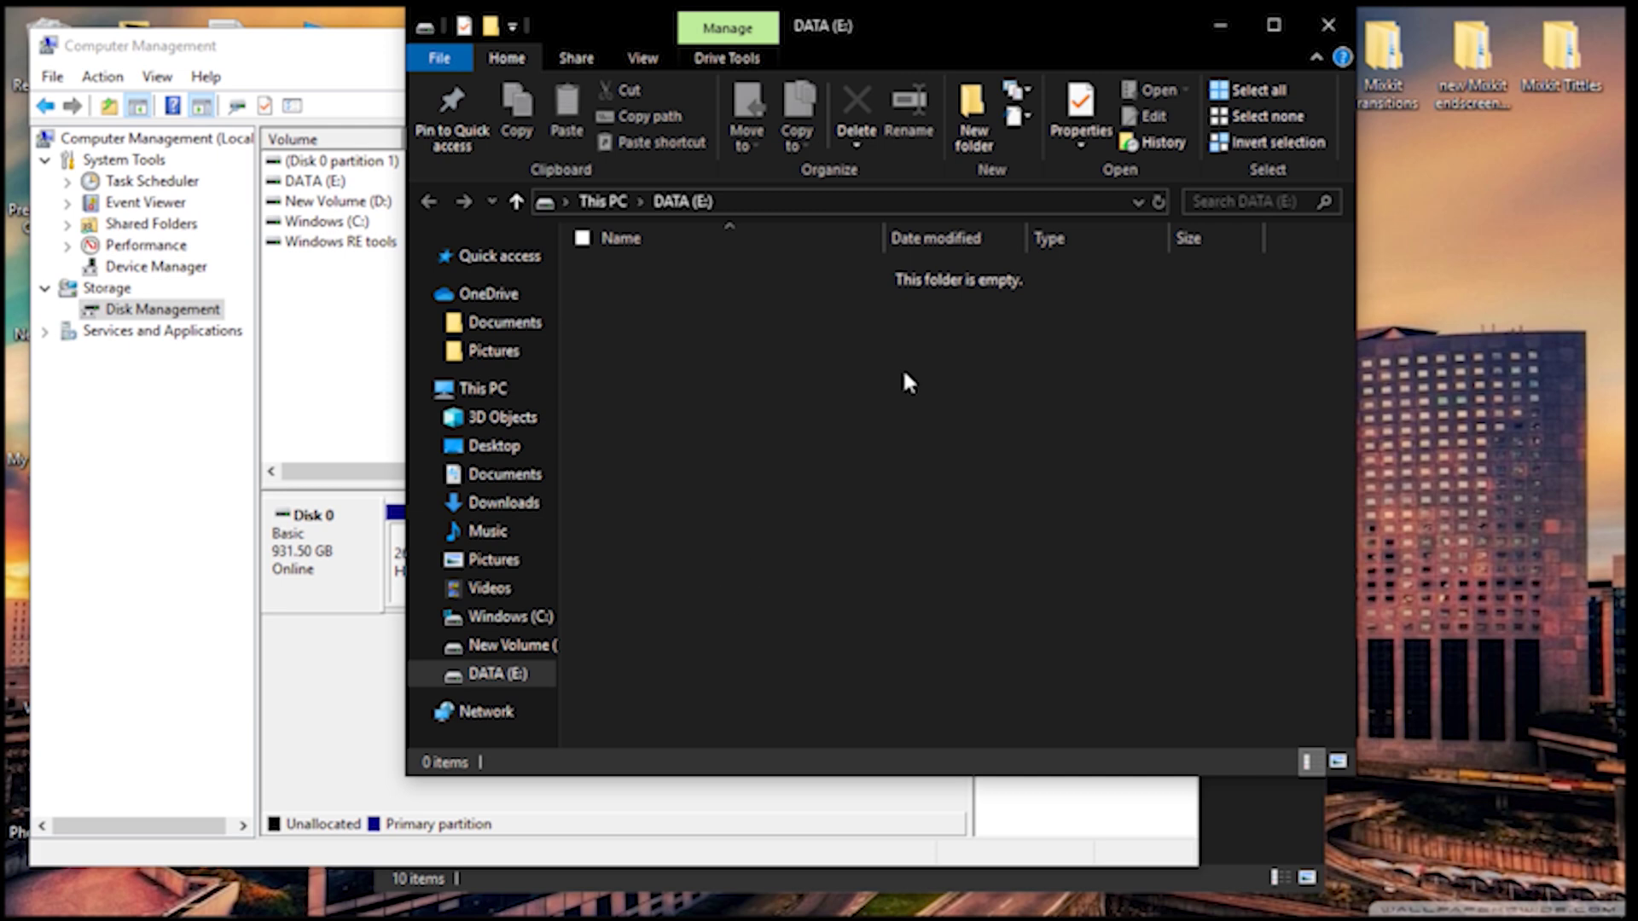
# Step: Put away the new drive's window, check the drives listed in This PC and return to Disk Management
pyautogui.click(1218, 22)
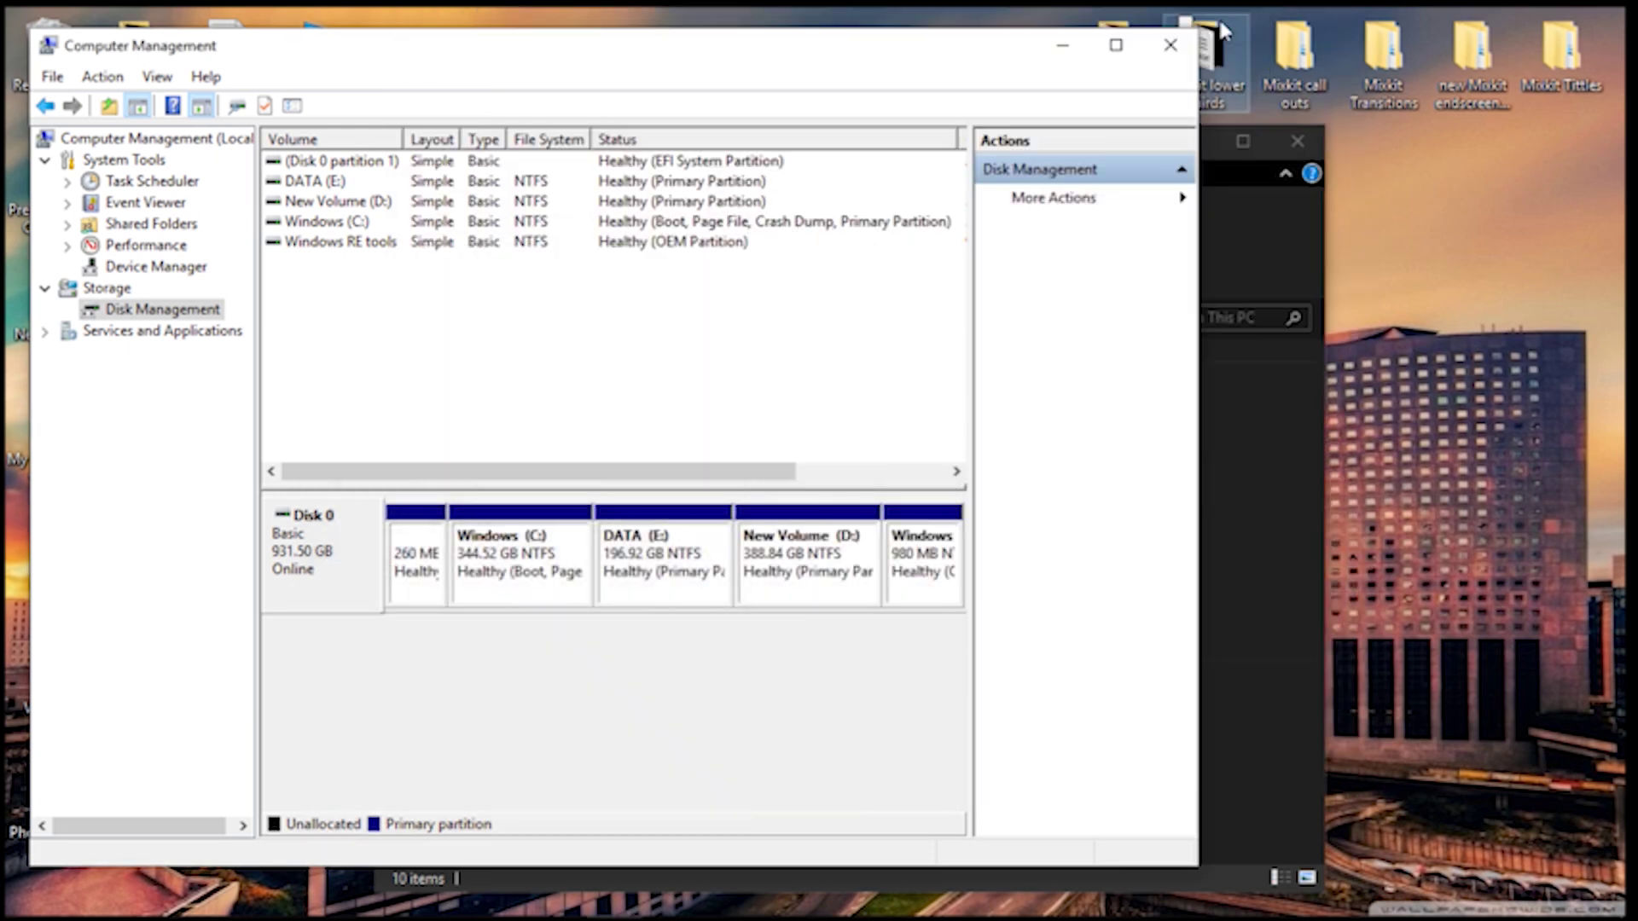
pyautogui.click(1232, 481)
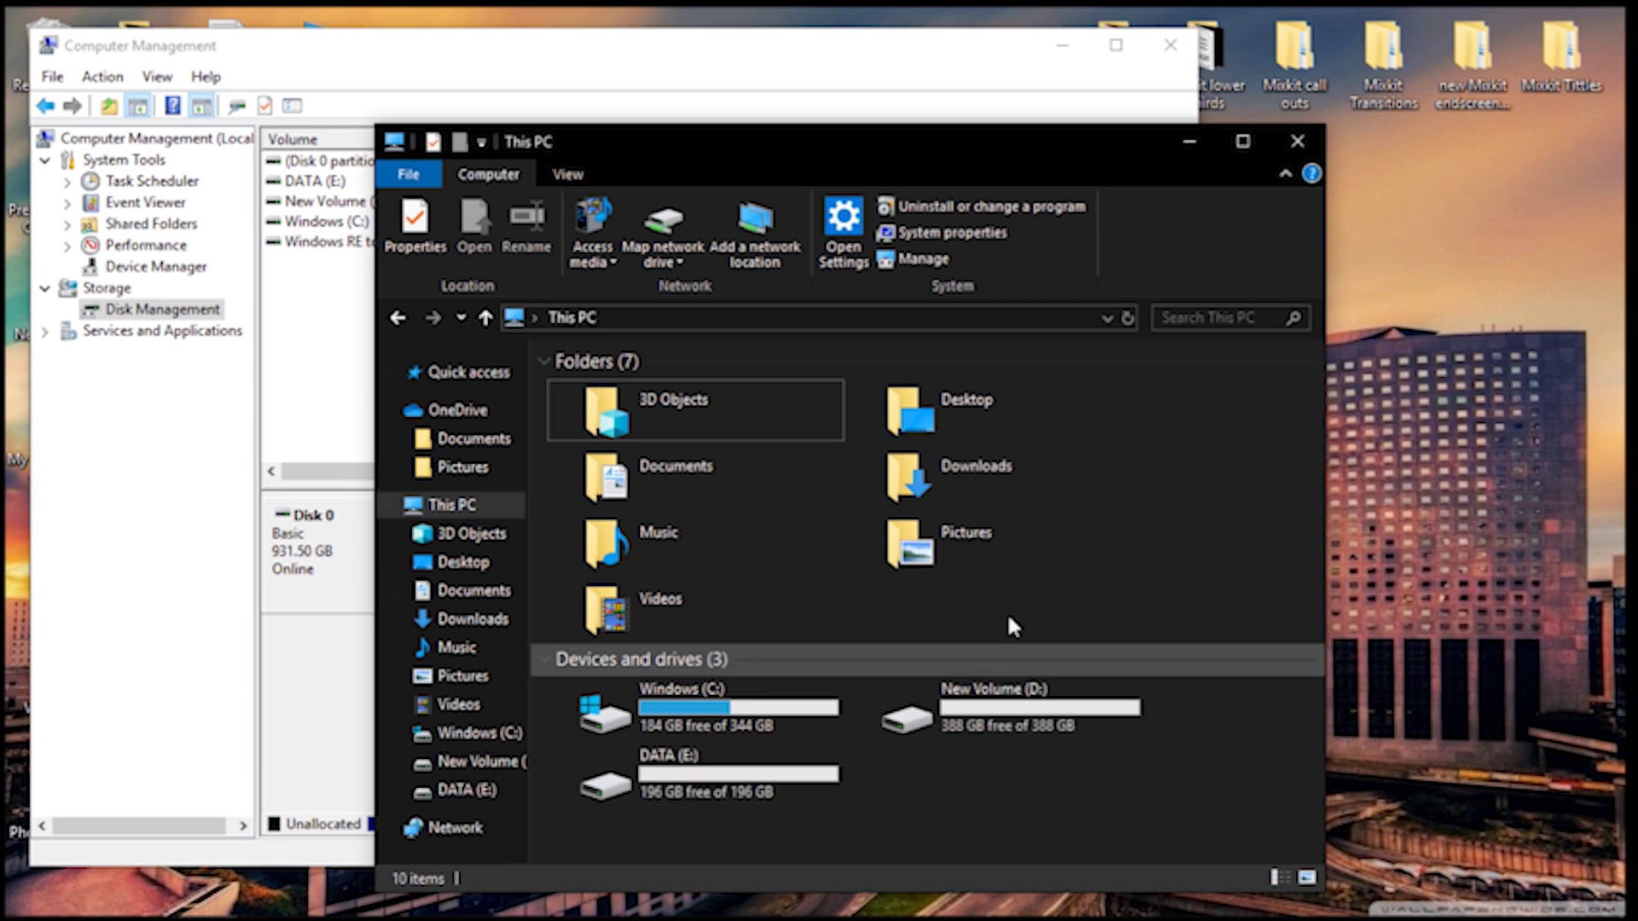
pyautogui.click(1004, 92)
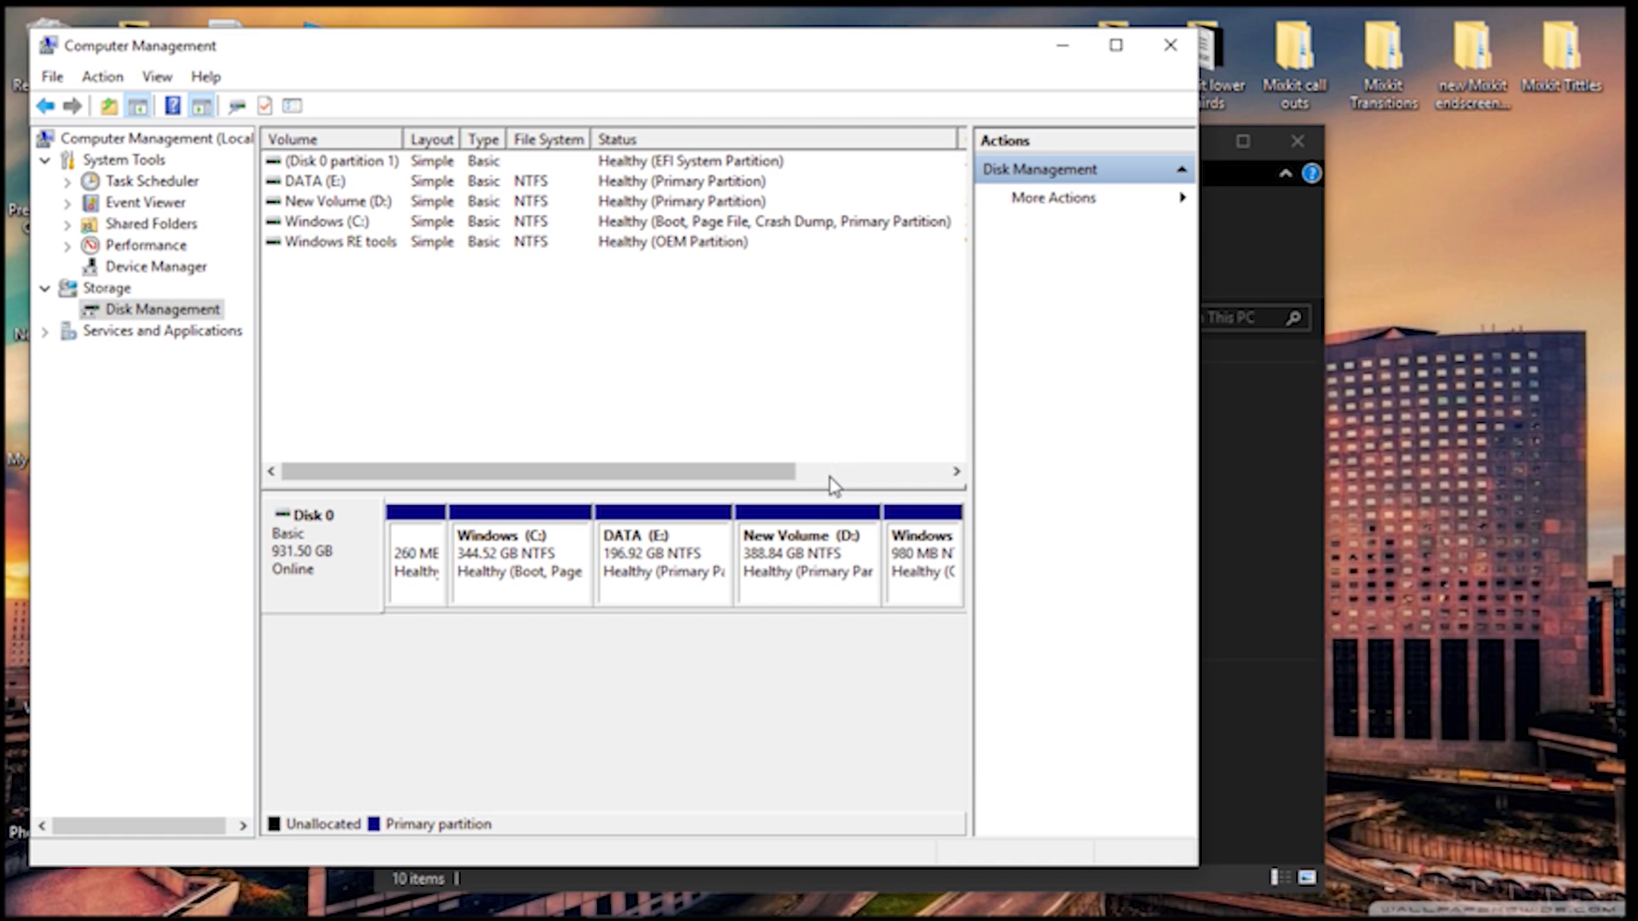
# Step: Delete the DATA (E:) volume and confirm erasing its data
pyautogui.click(668, 546)
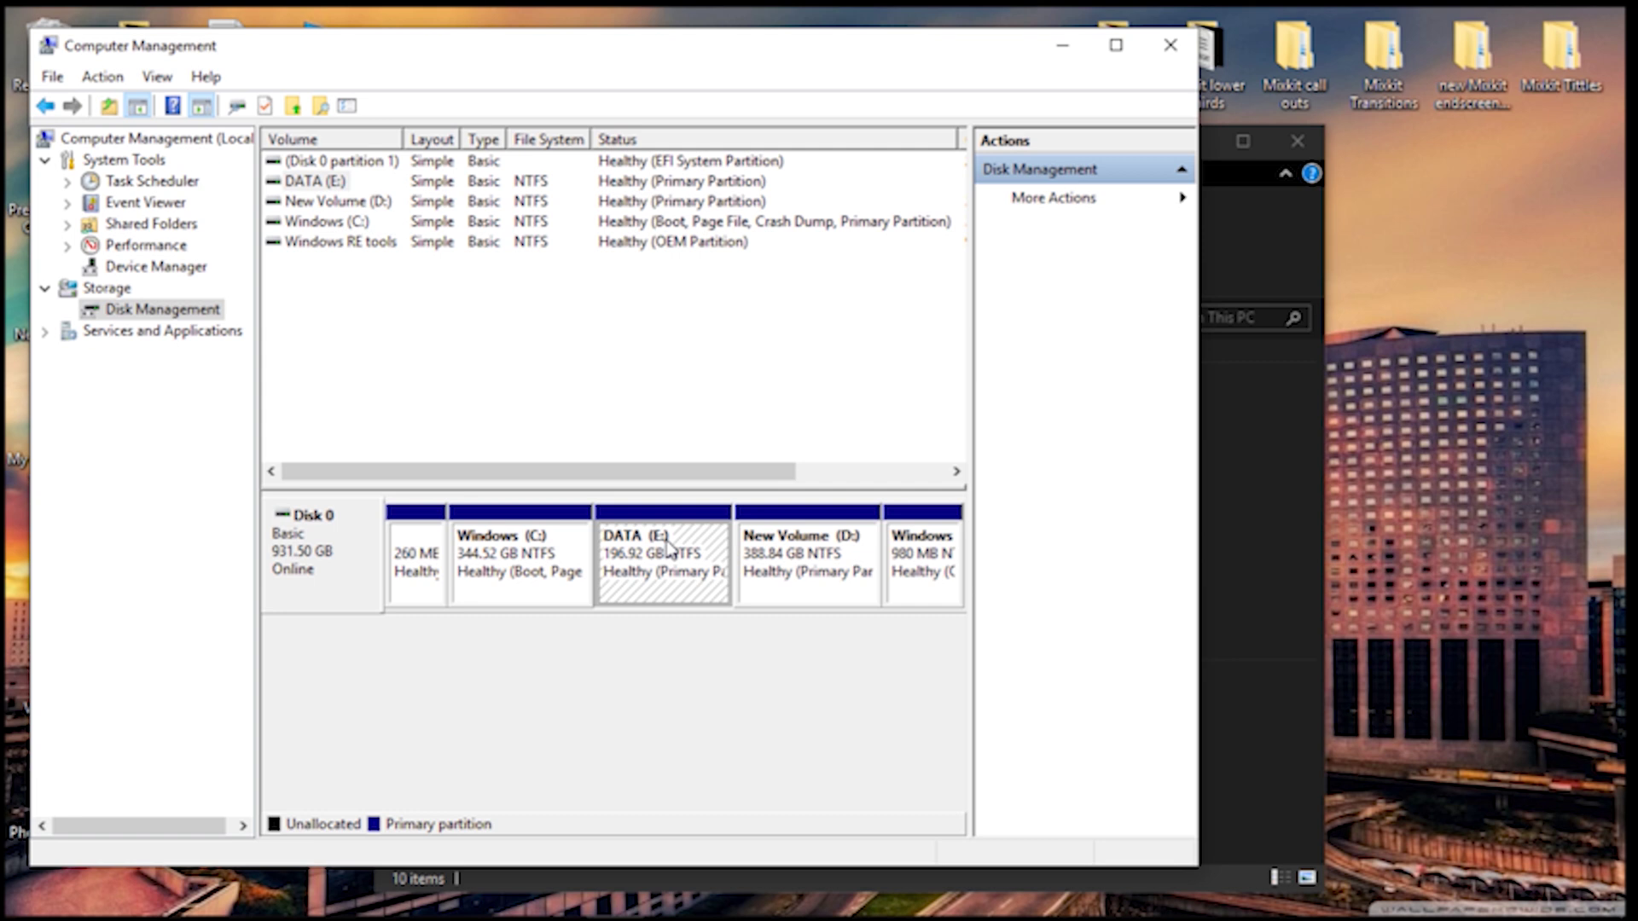
pyautogui.rightClick(668, 546)
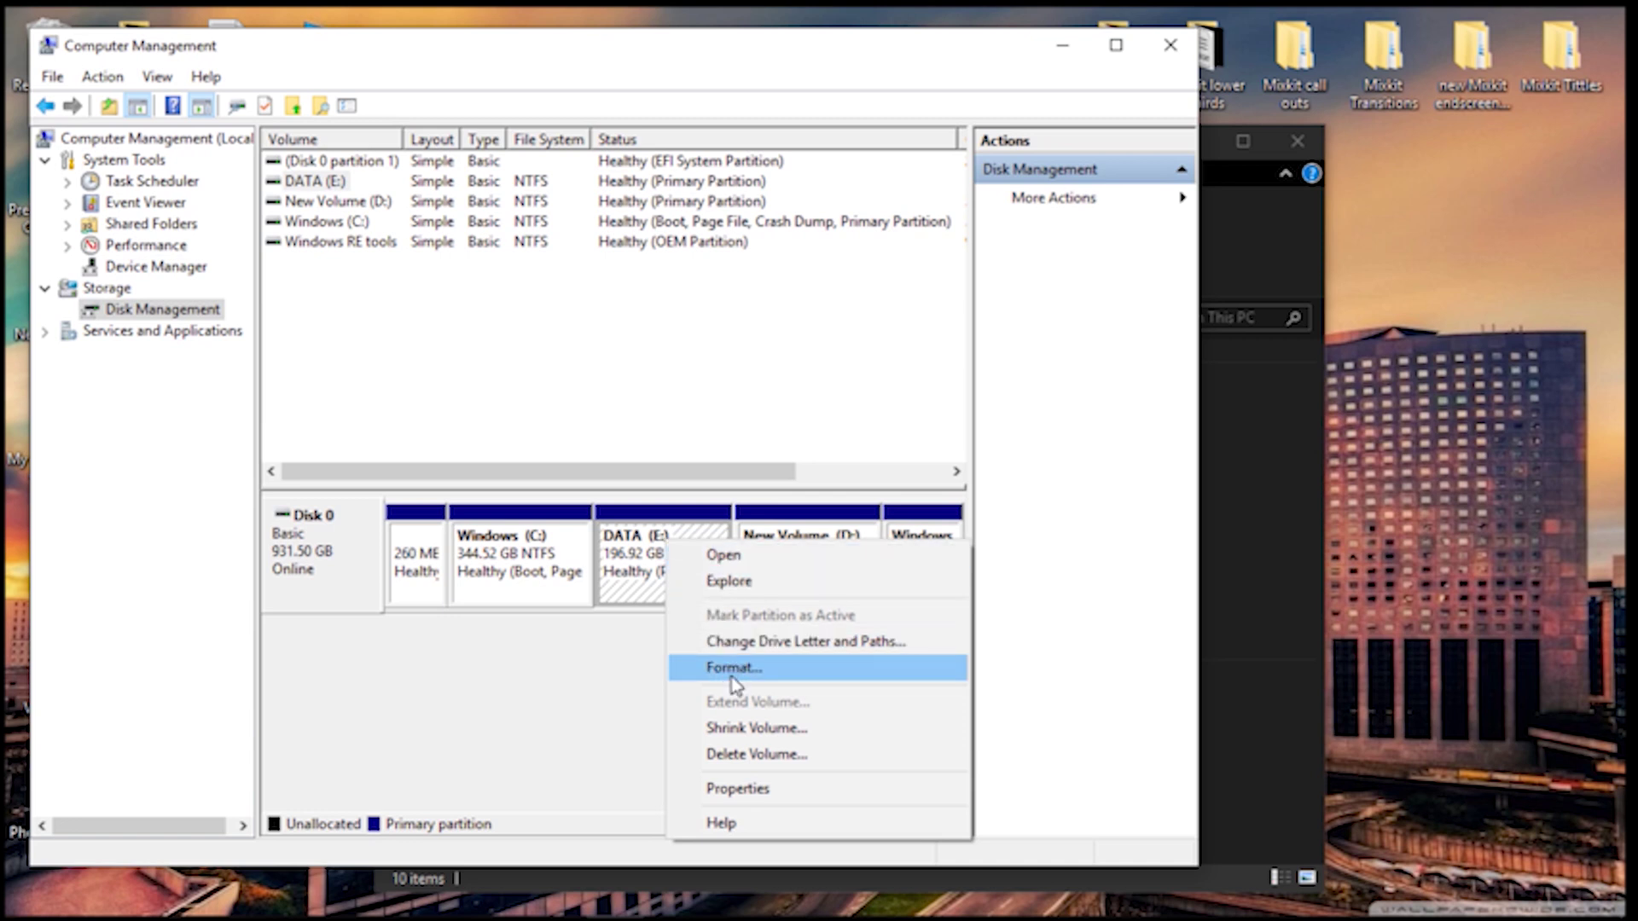
pyautogui.click(748, 754)
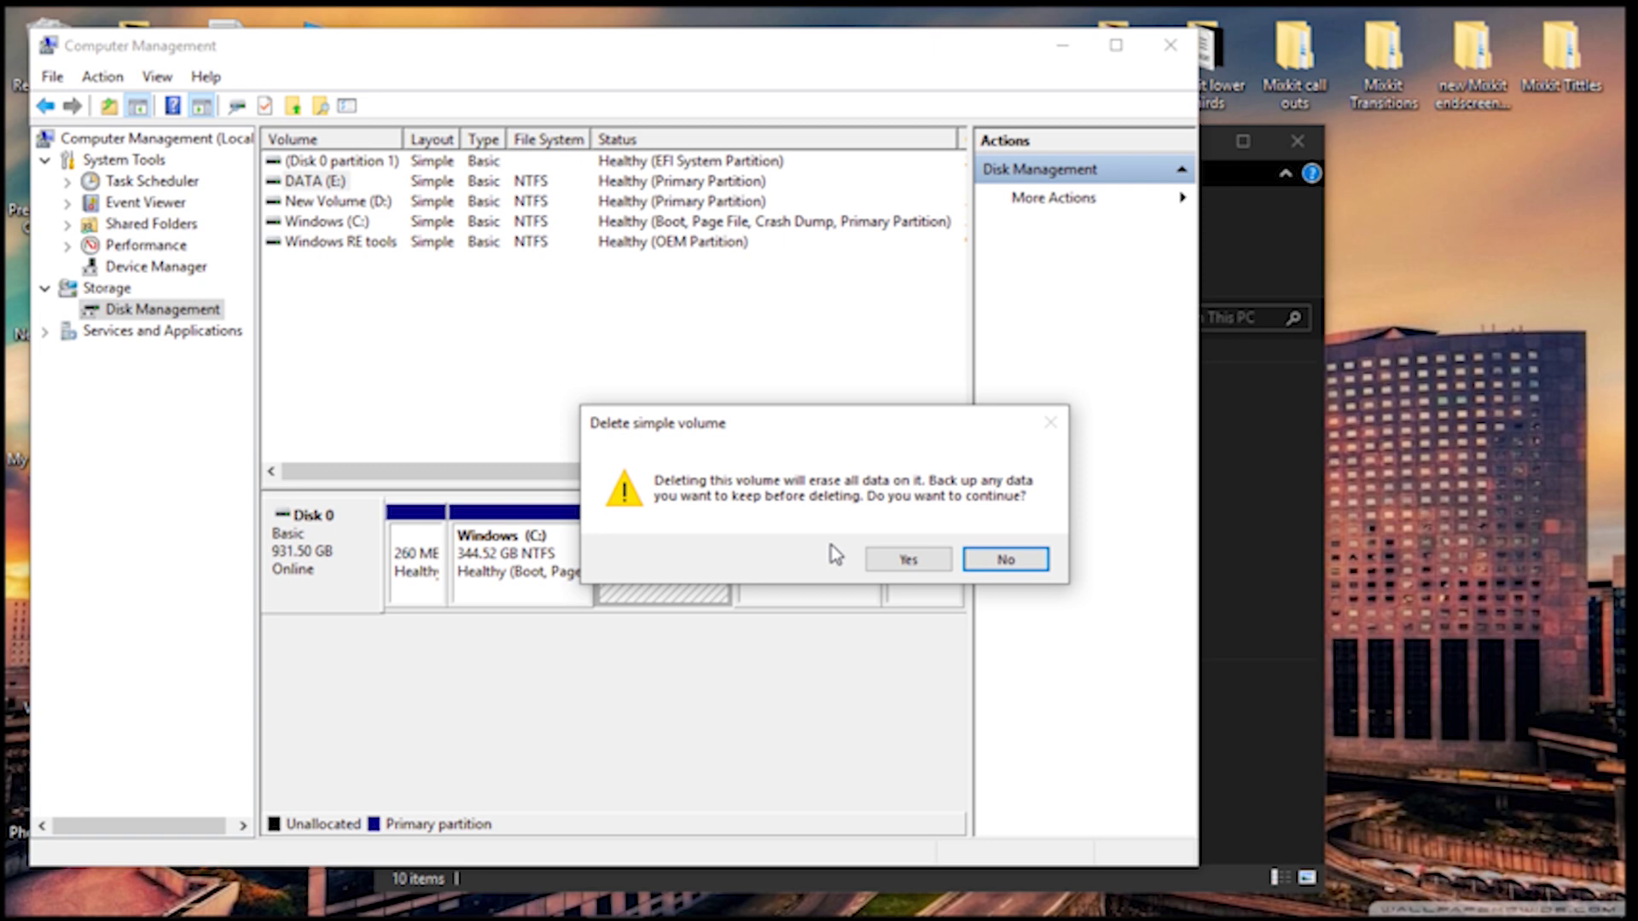
pyautogui.click(884, 565)
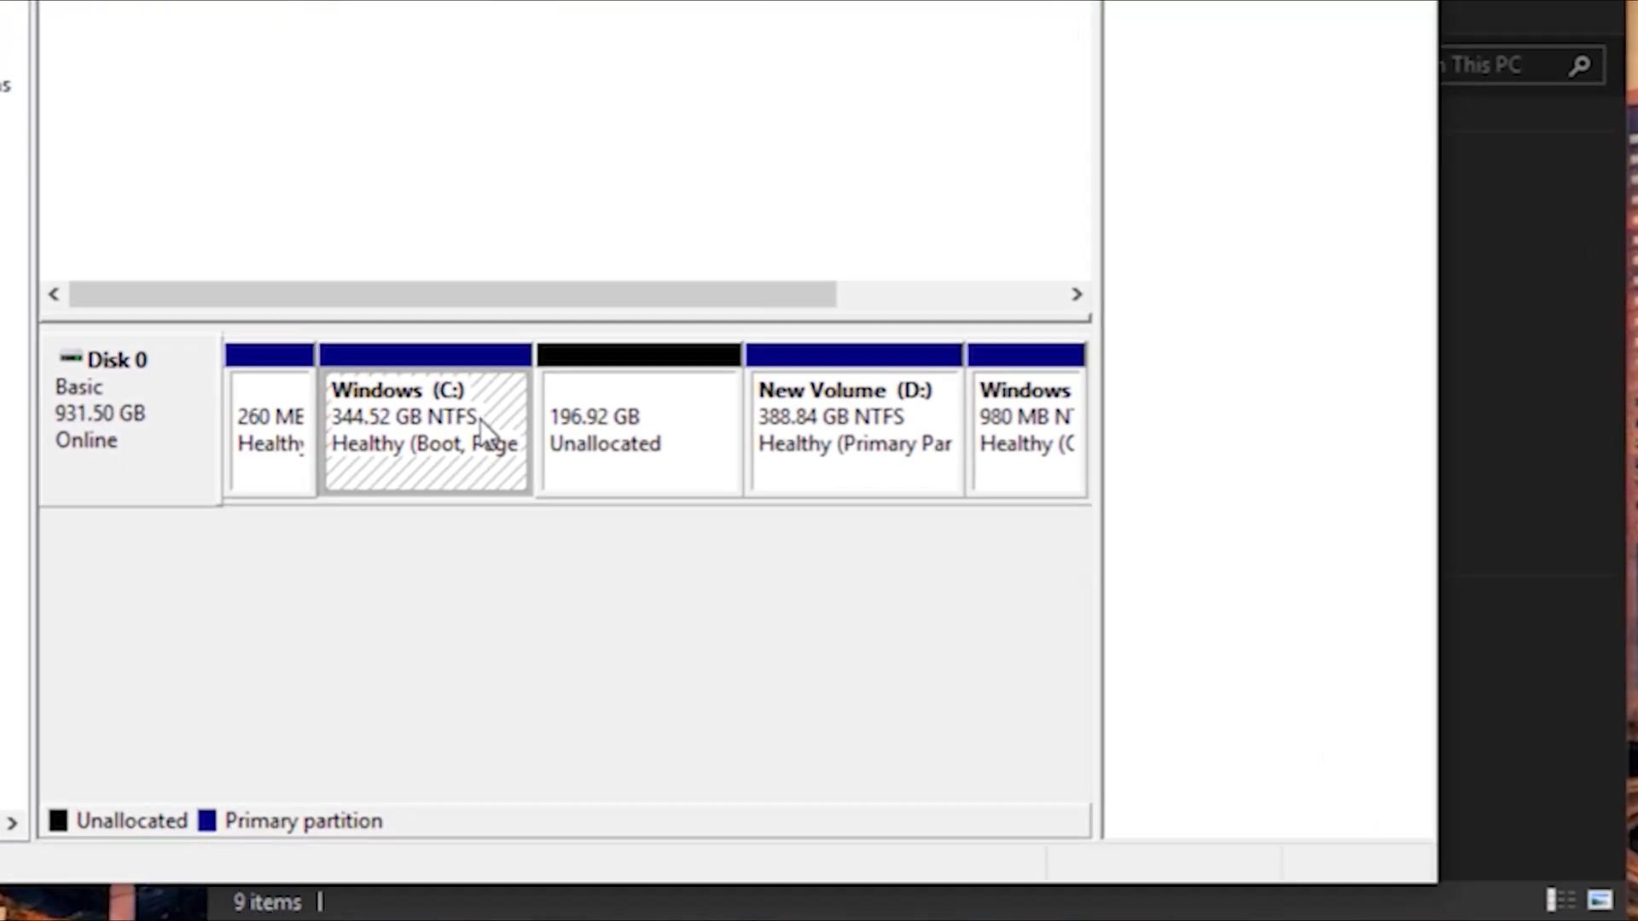
# Step: Walk through extending the Windows (C:) volume by 201643 MB from Disk 0, and cancel the wizard at its summary
pyautogui.rightClick(483, 423)
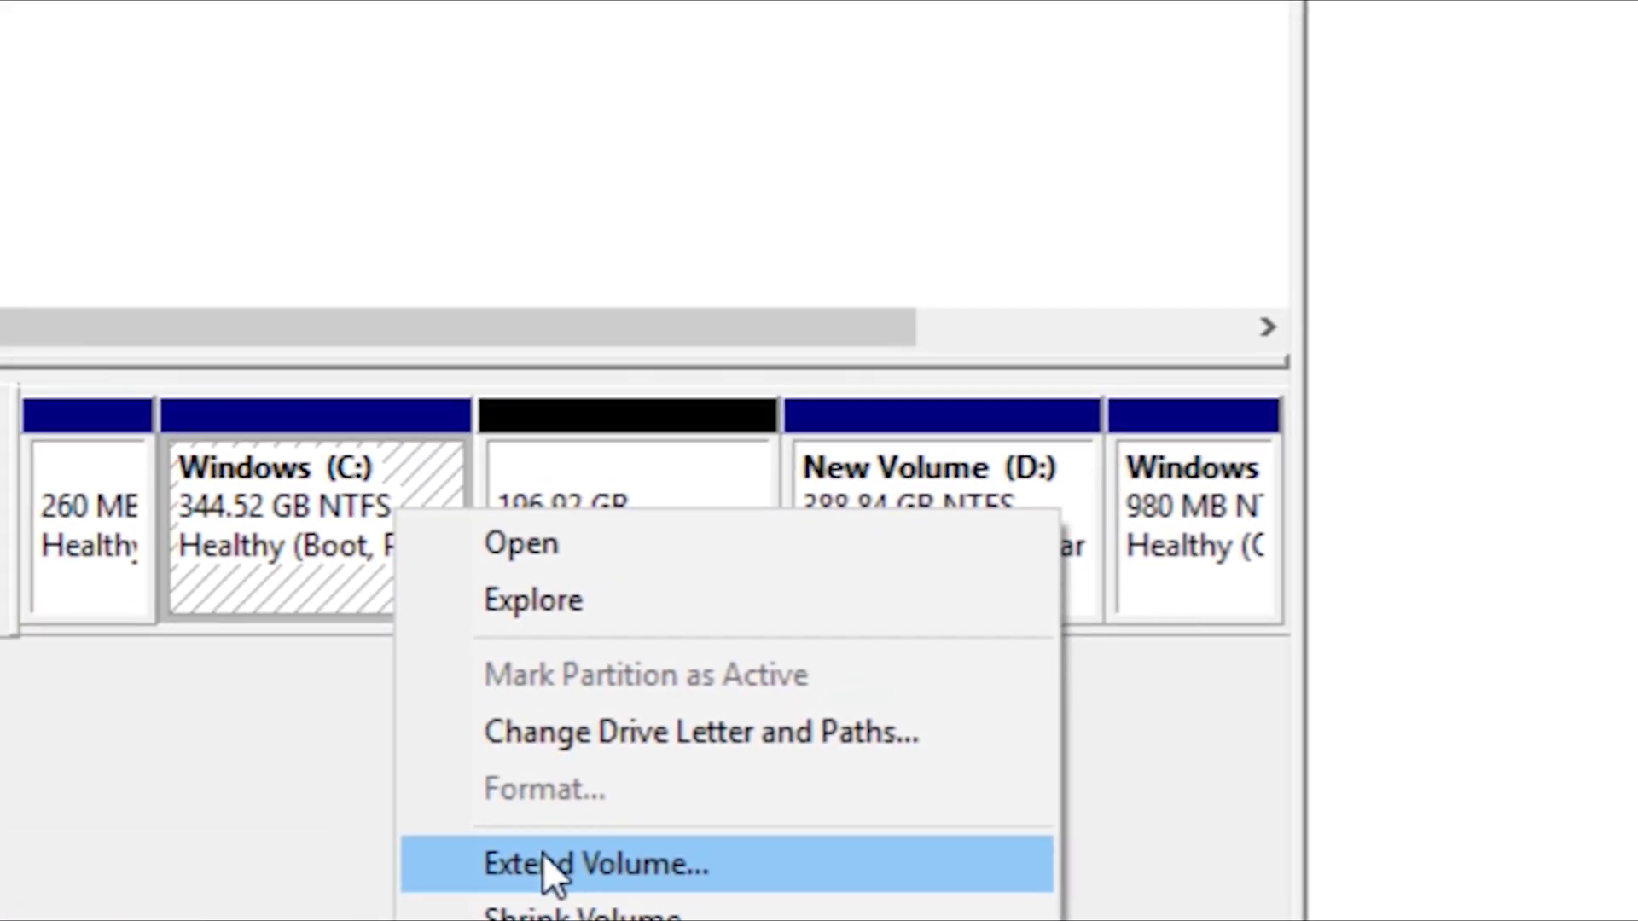
pyautogui.click(544, 855)
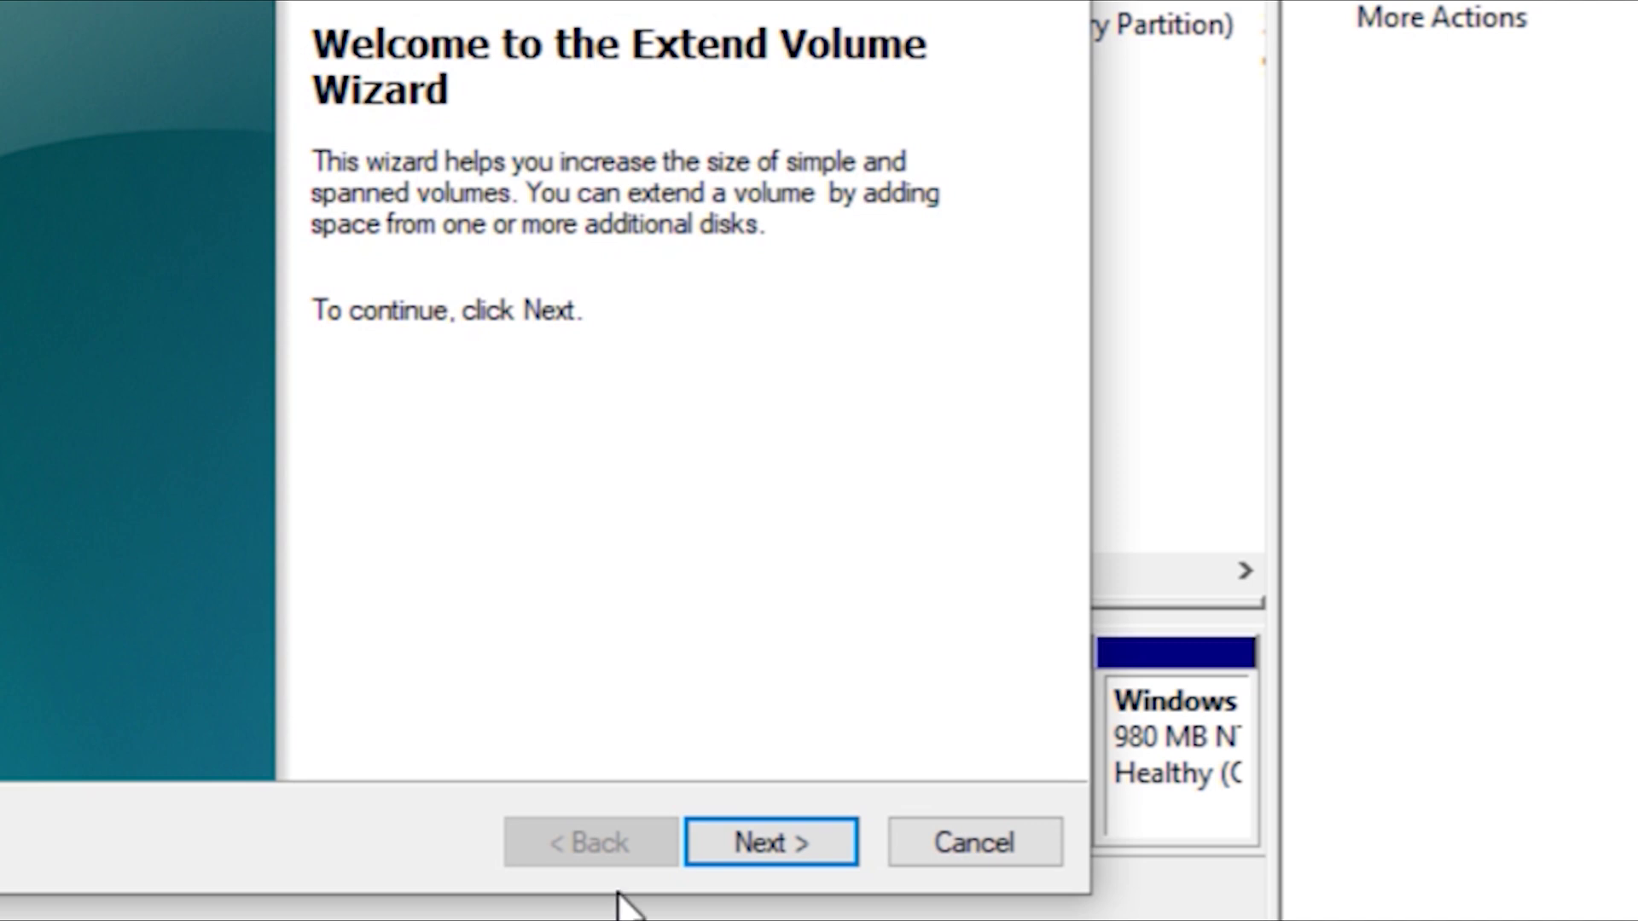
pyautogui.click(719, 841)
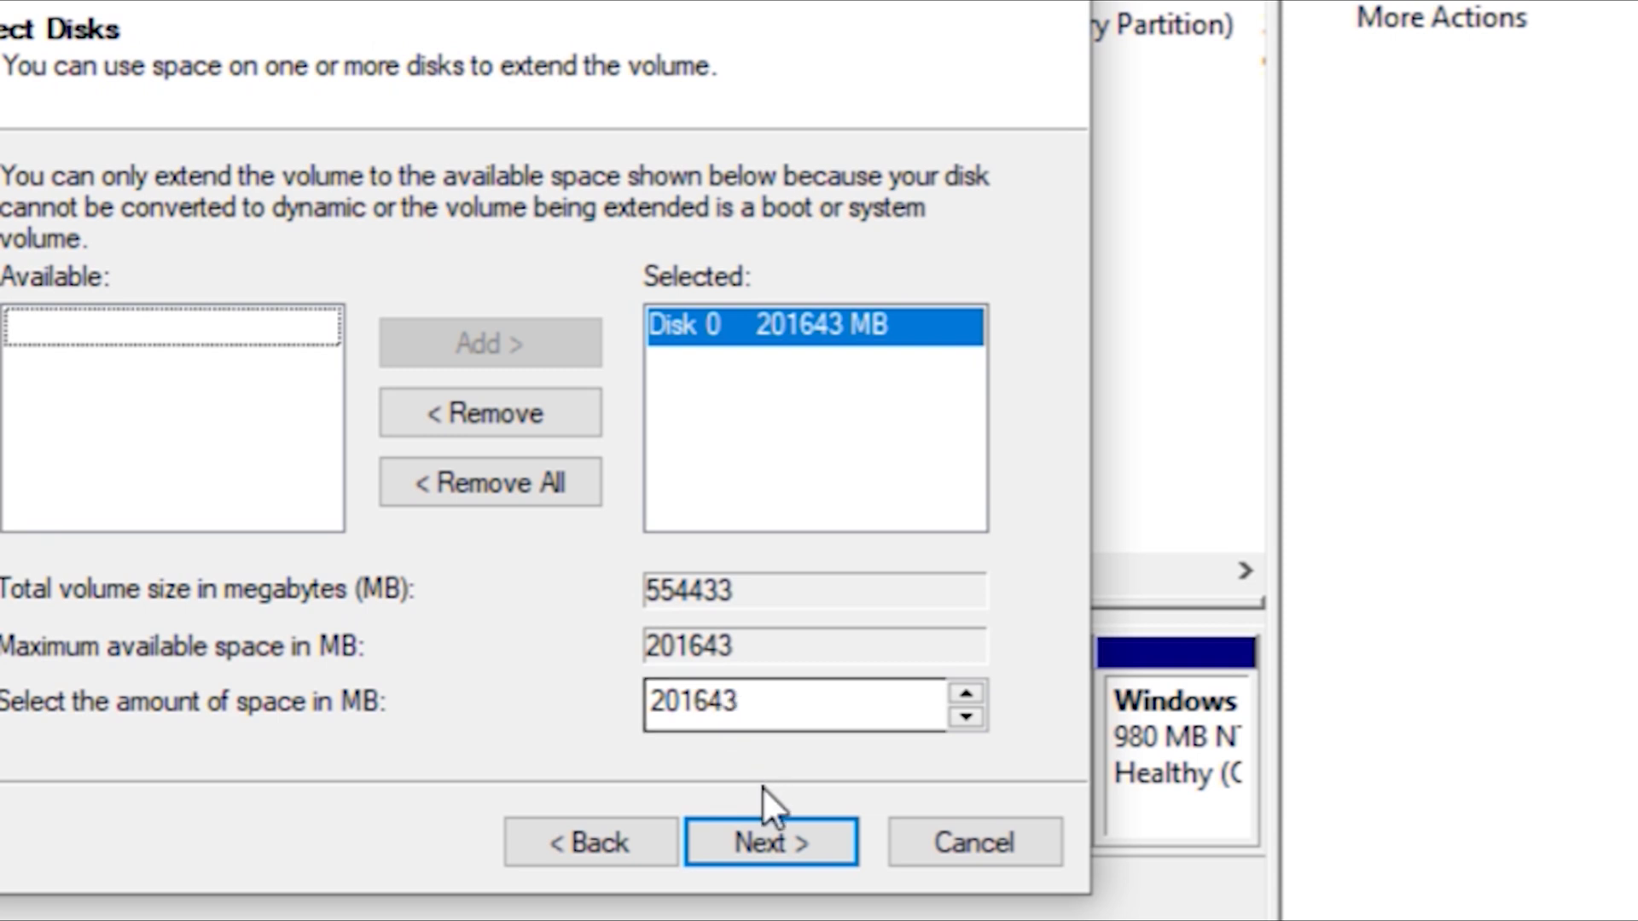
pyautogui.click(770, 841)
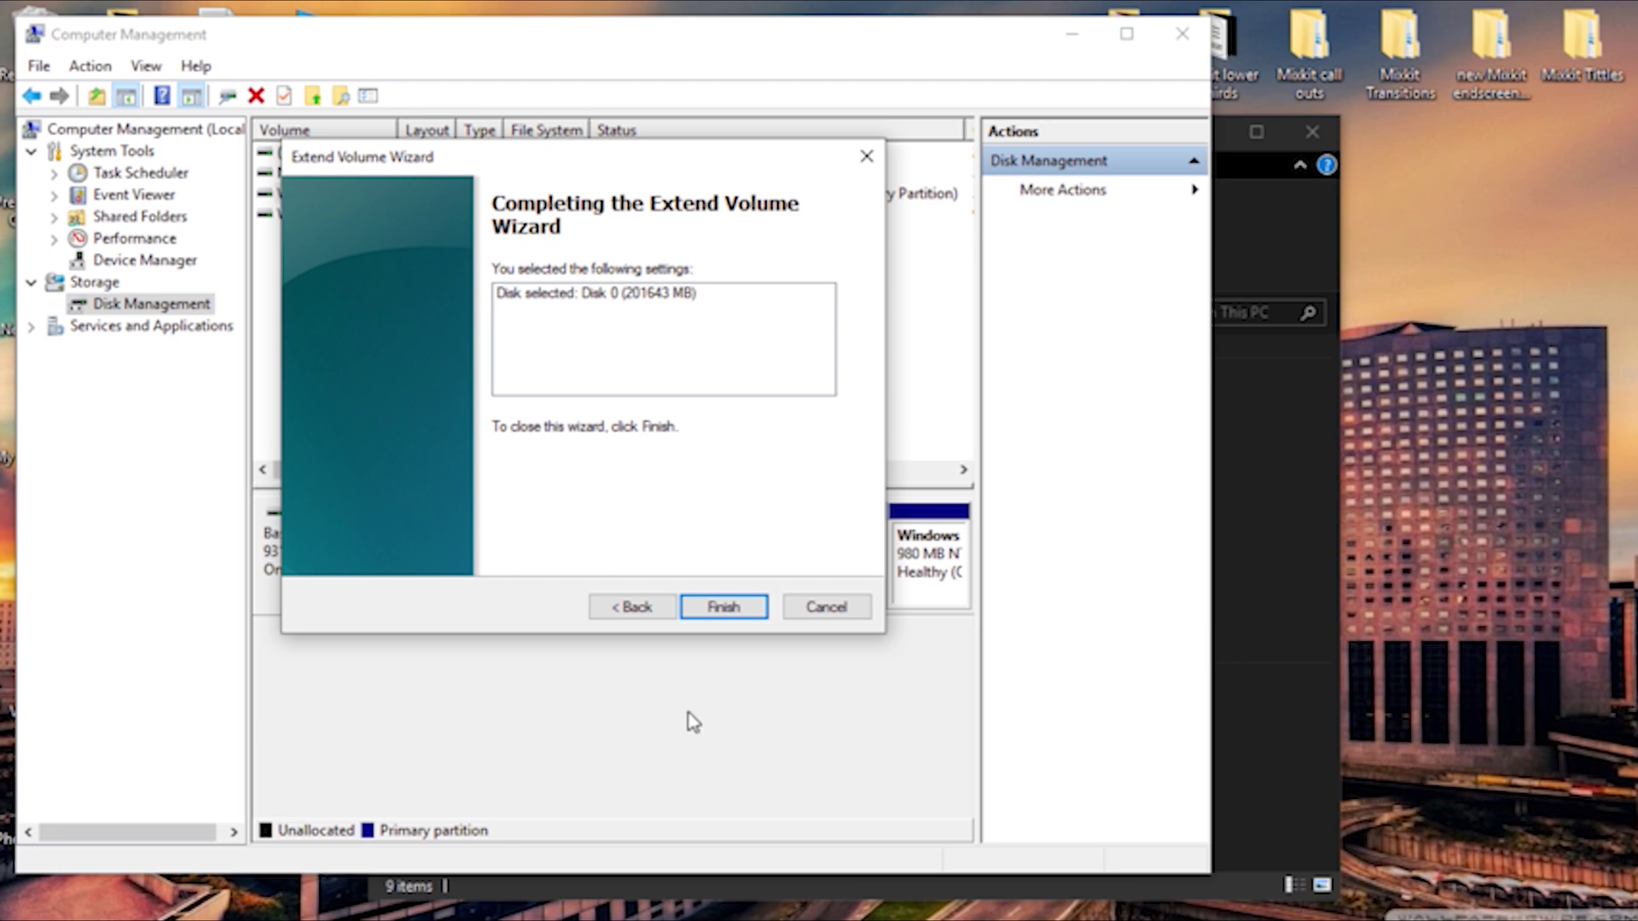
pyautogui.click(836, 612)
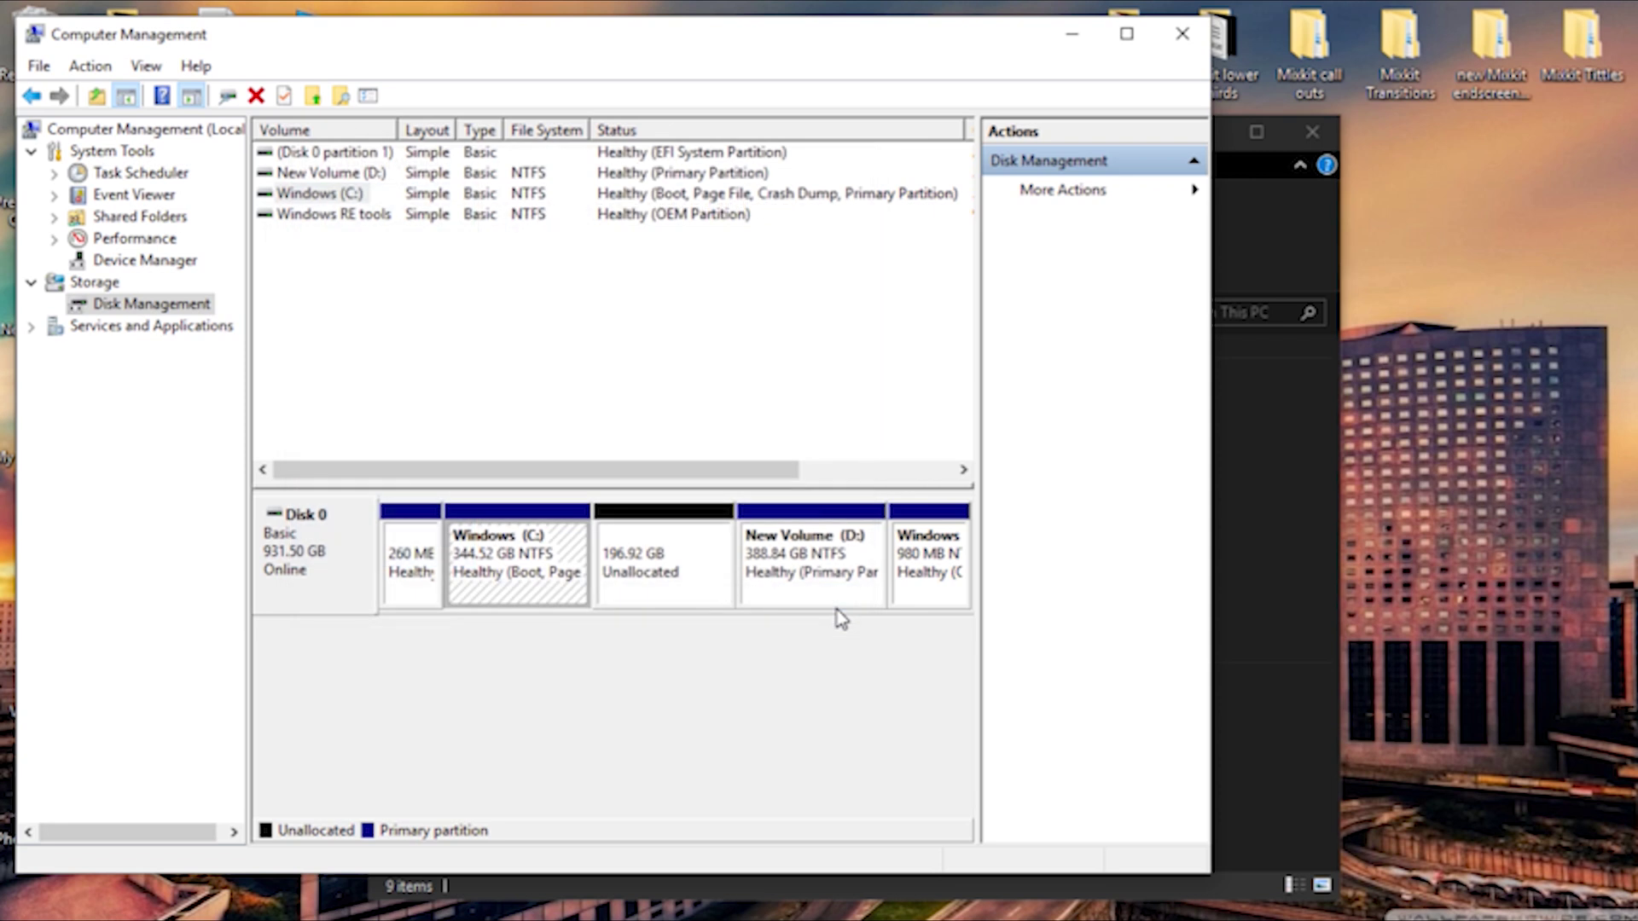